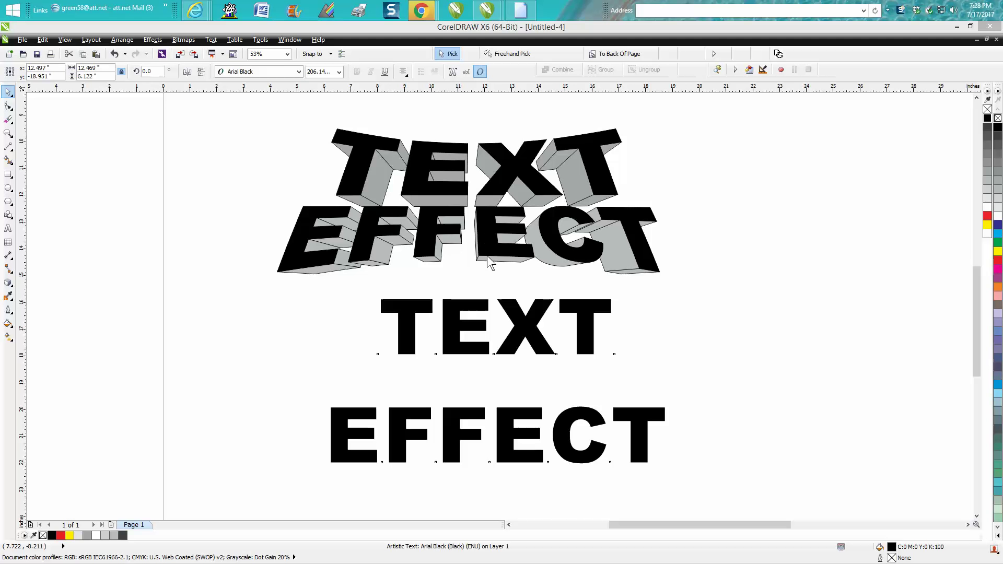
Step: Break 'TEXT EFFECT' into separate TEXT and EFFECT lines and move TEXT down just above EFFECT
left_click(475, 306)
left_click(479, 308)
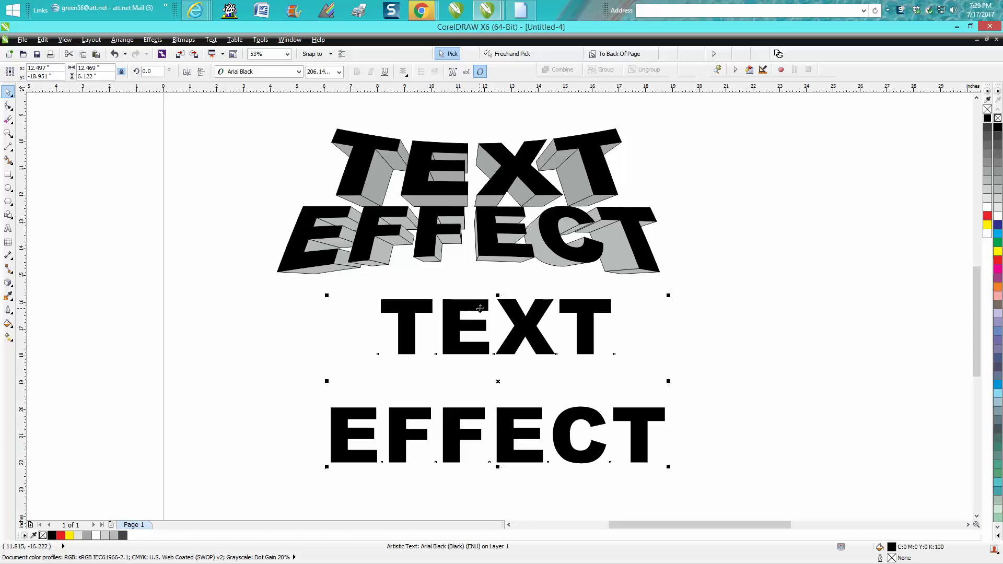
left_click(128, 43)
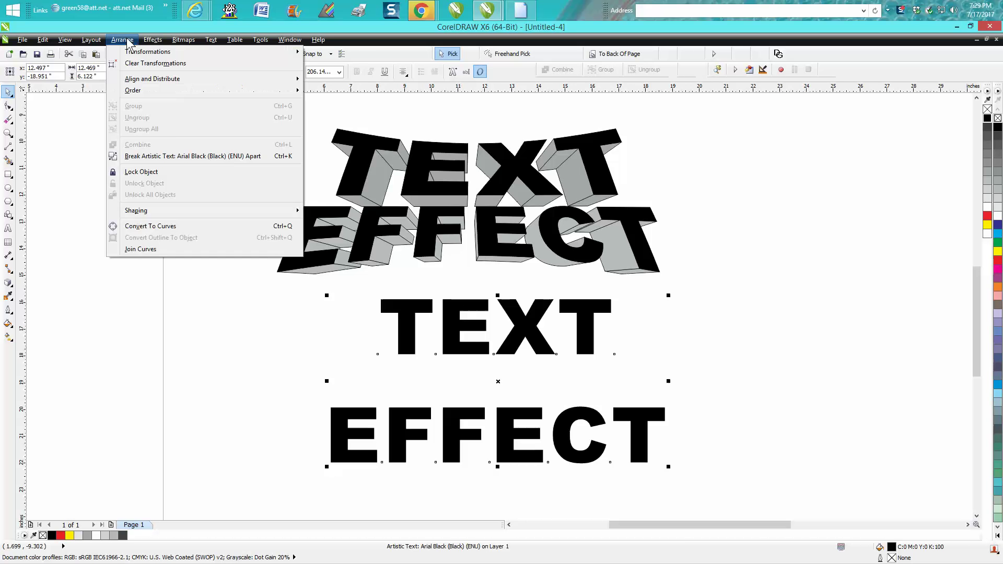
left_click(182, 155)
left_click(195, 164)
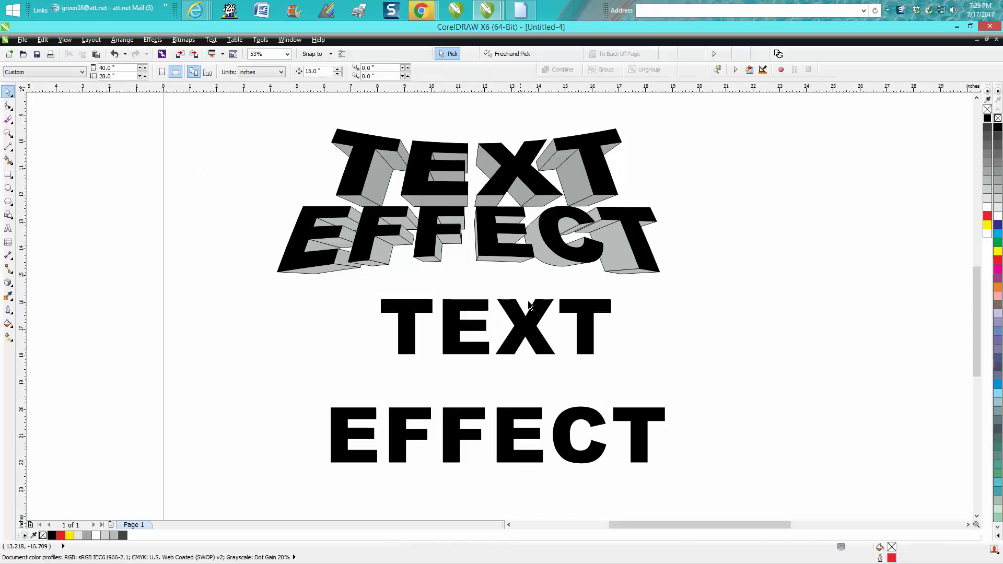
left_click(497, 327)
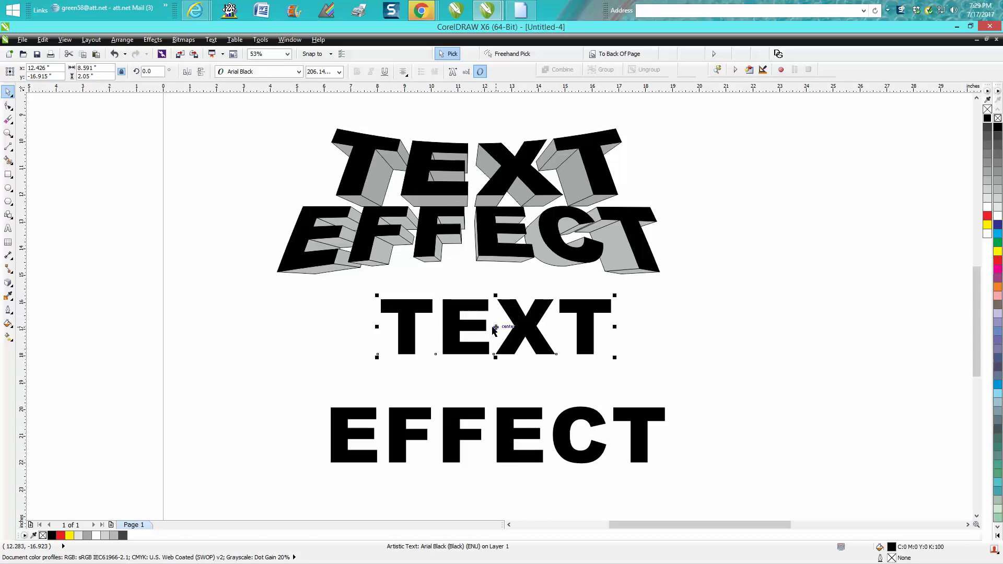
left_click_drag(498, 327, 496, 368)
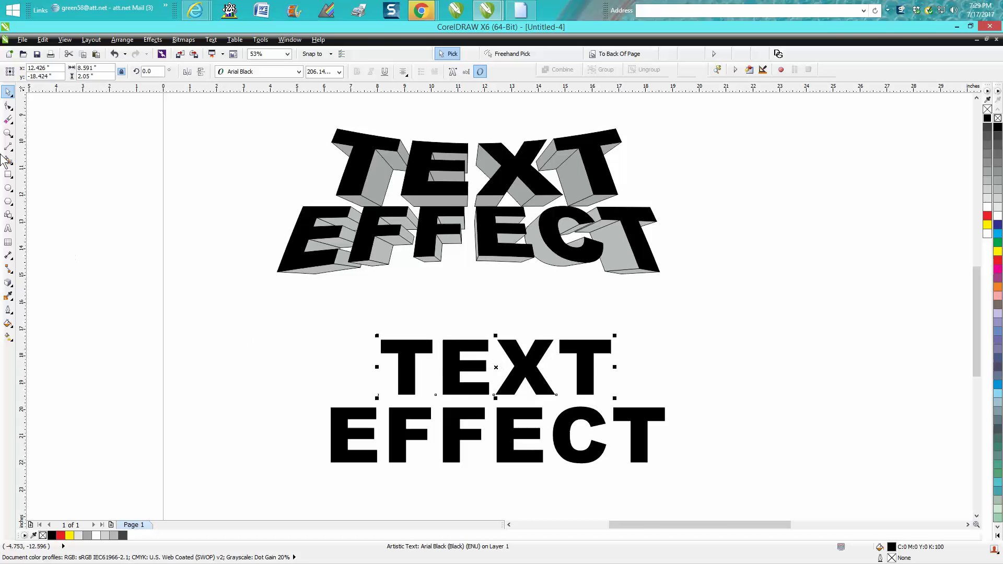
Step: Give both words a 30% Black fill with black outlines
left_click(8, 133)
left_click_drag(280, 300, 781, 530)
left_click(8, 92)
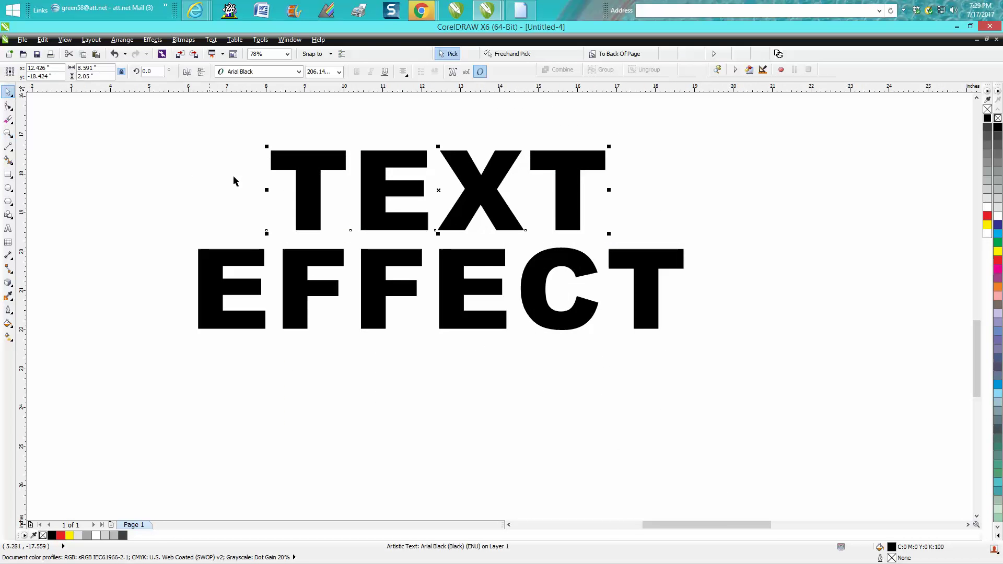
left_click_drag(146, 127, 756, 419)
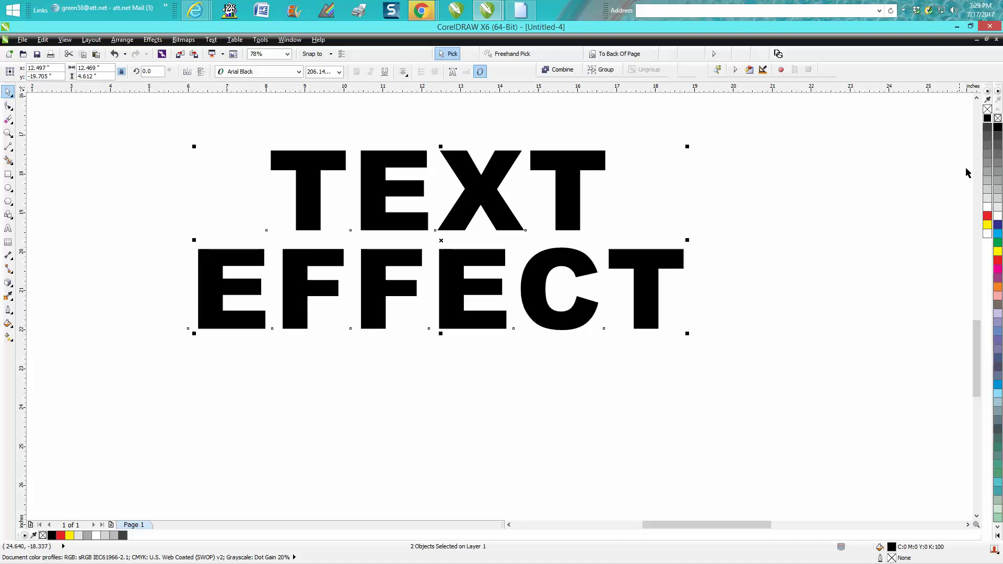
right_click(987, 183)
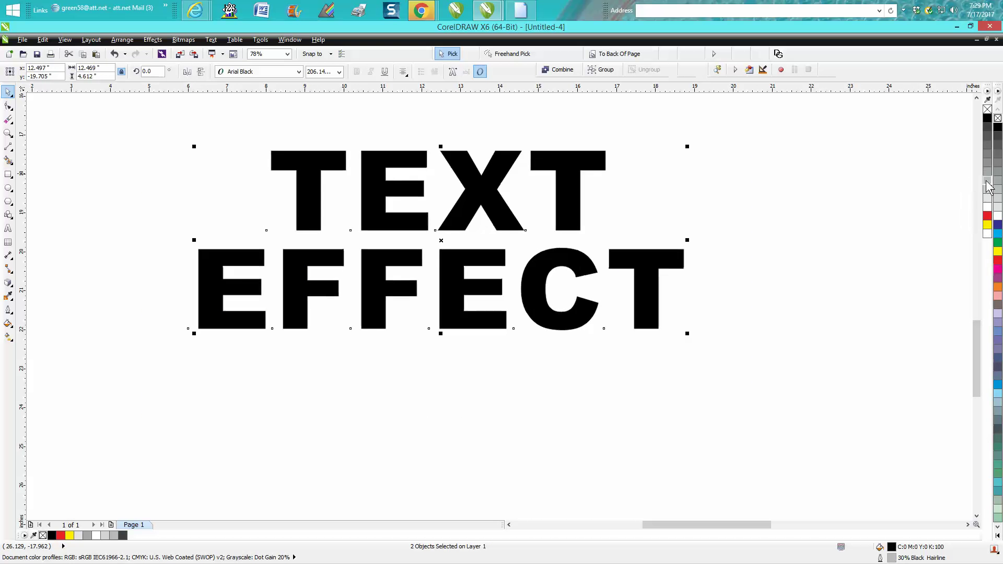
left_click(988, 183)
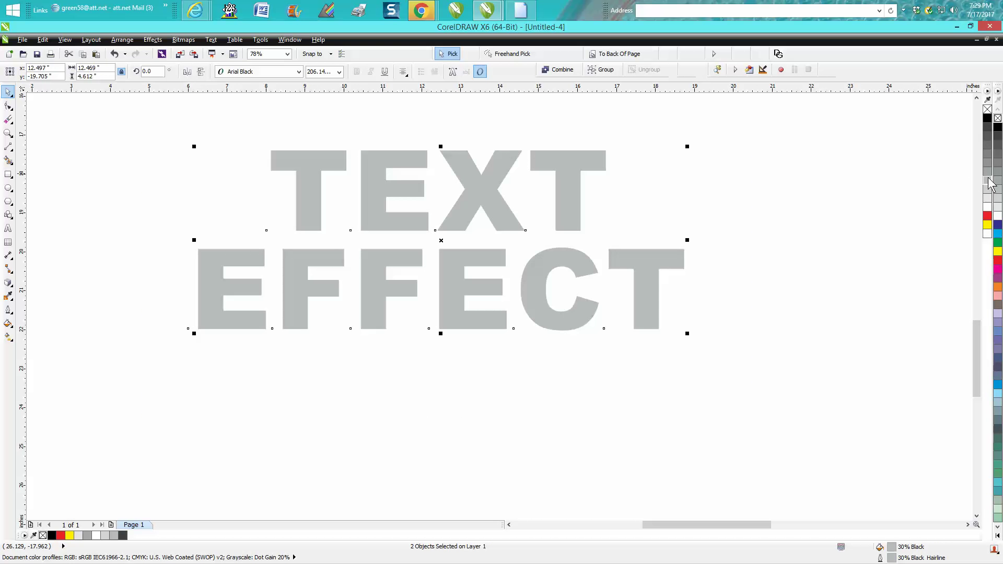
right_click(987, 118)
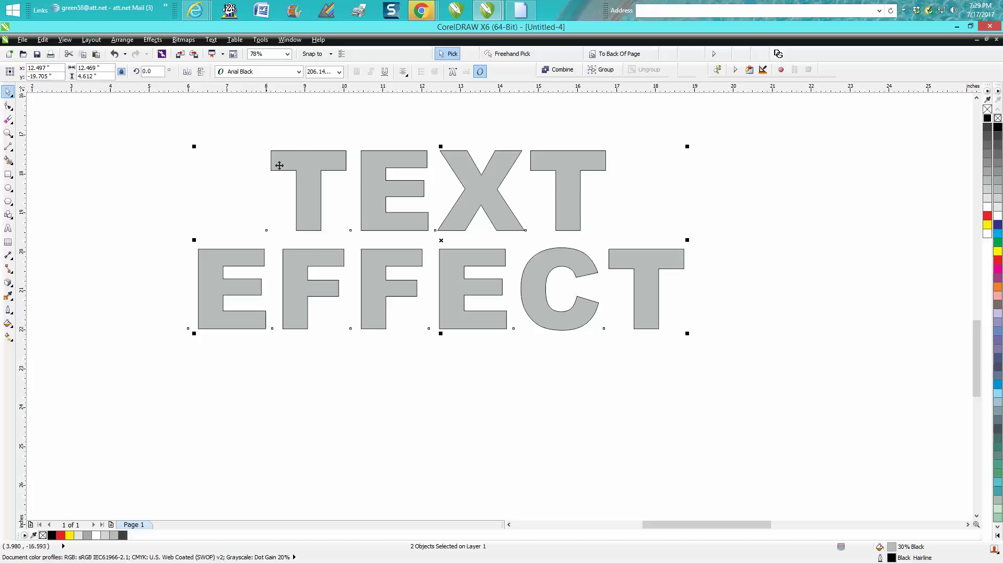
Step: Add a perspective to TEXT and pull its top corners inward so it tapers upward
left_click(300, 158)
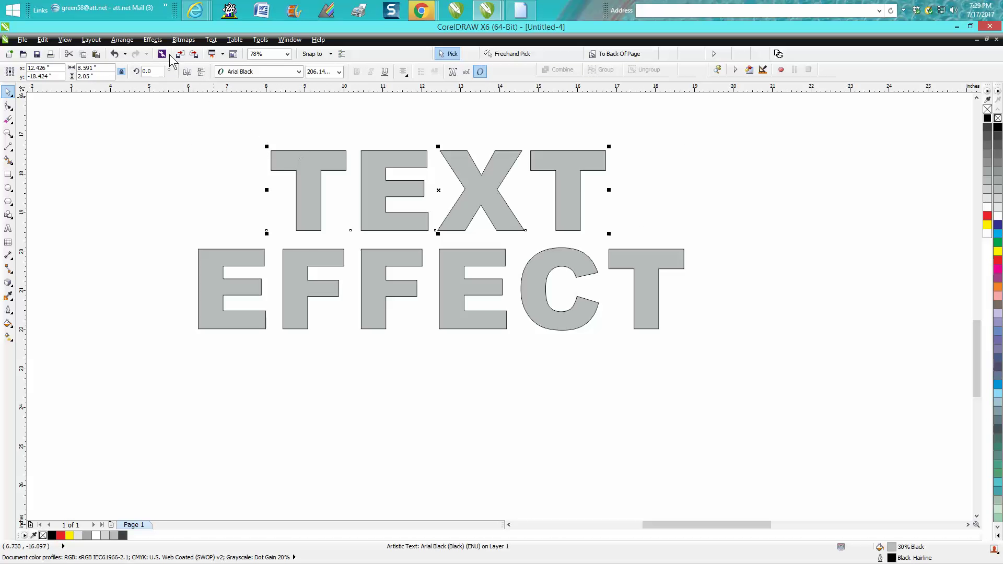
left_click(119, 44)
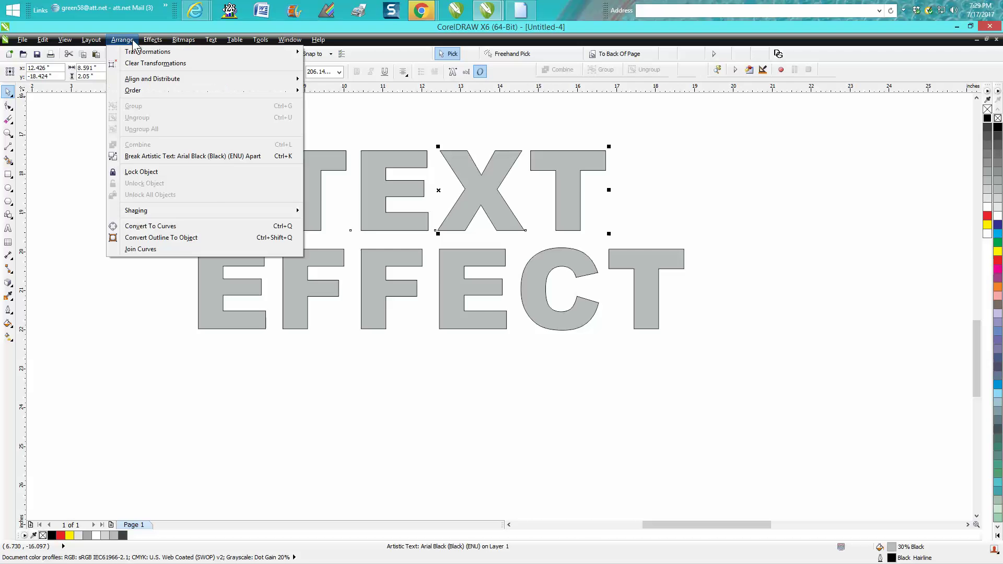
mouse_move(159, 46)
left_click(176, 175)
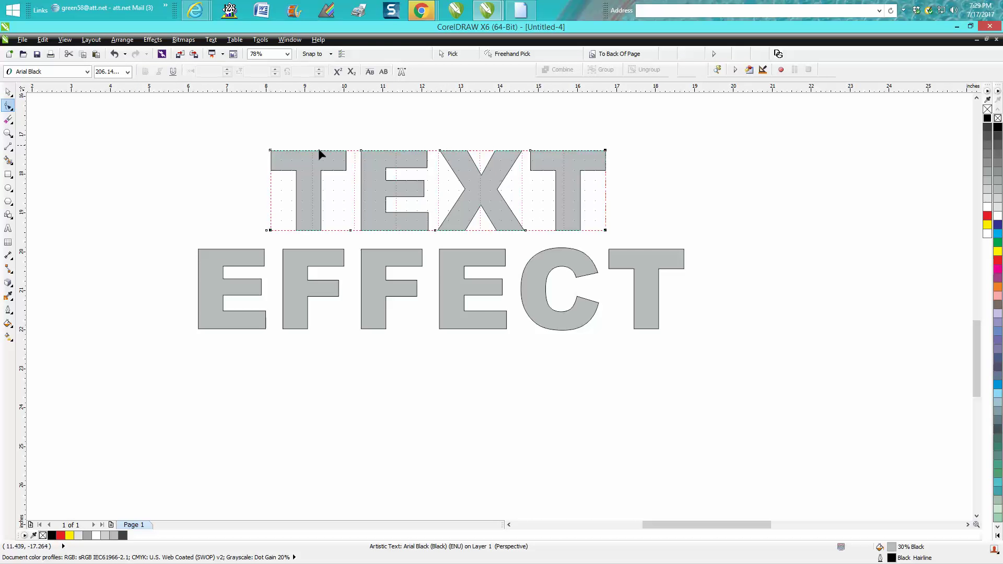
left_click_drag(271, 155, 297, 151)
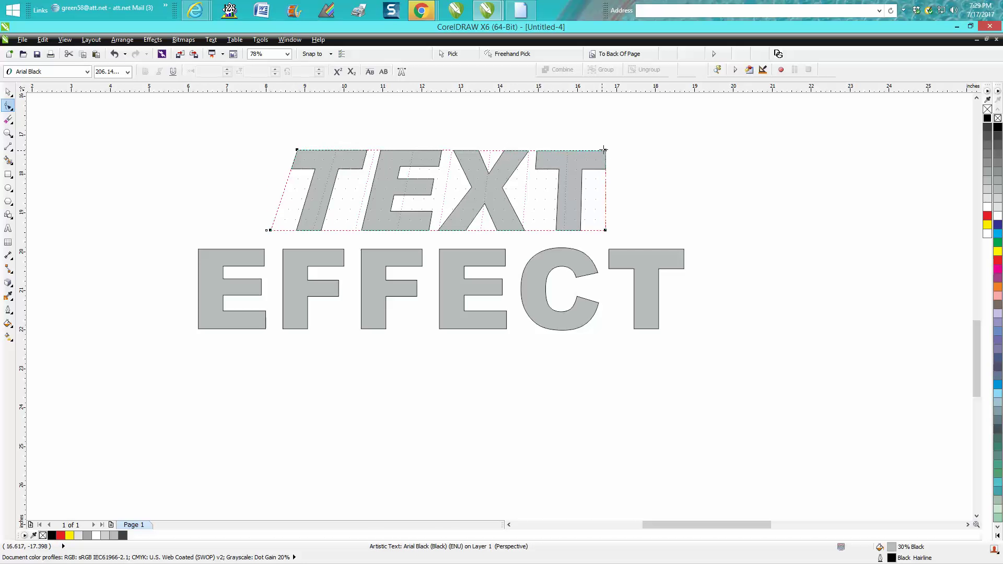
left_click_drag(606, 149, 564, 149)
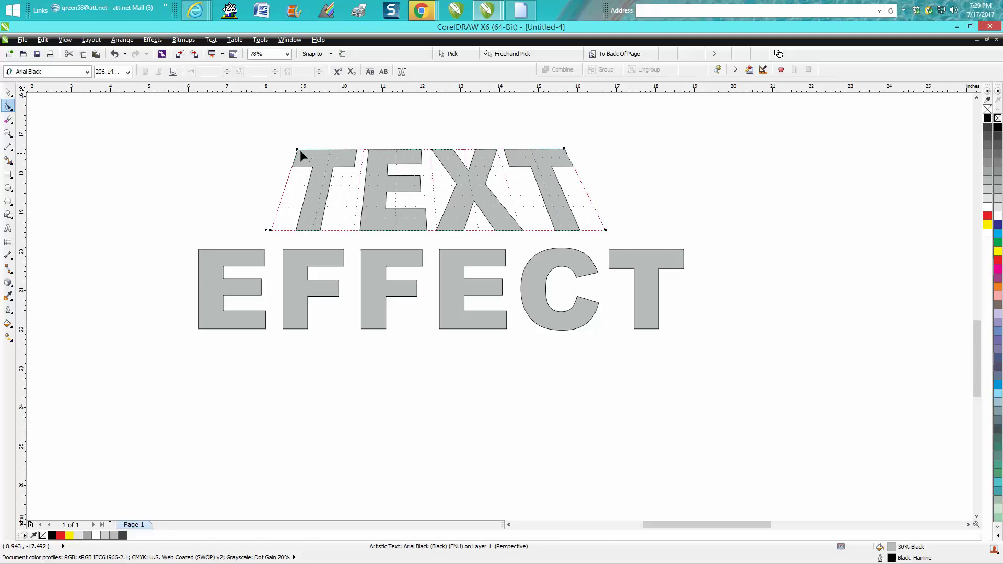
left_click_drag(299, 150, 312, 150)
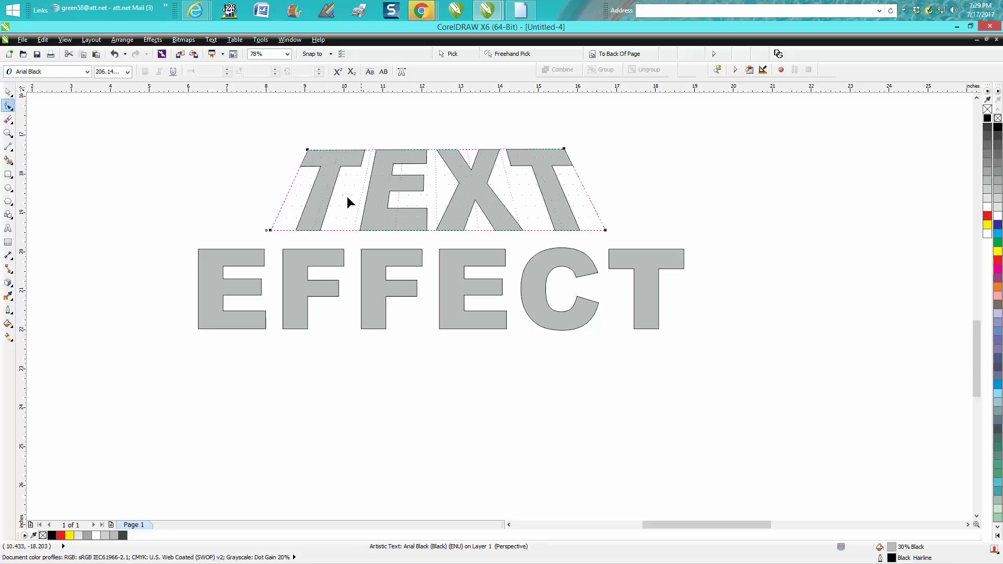
Step: Try breaking EFFECT into separate letters, then undo the split
left_click(214, 270)
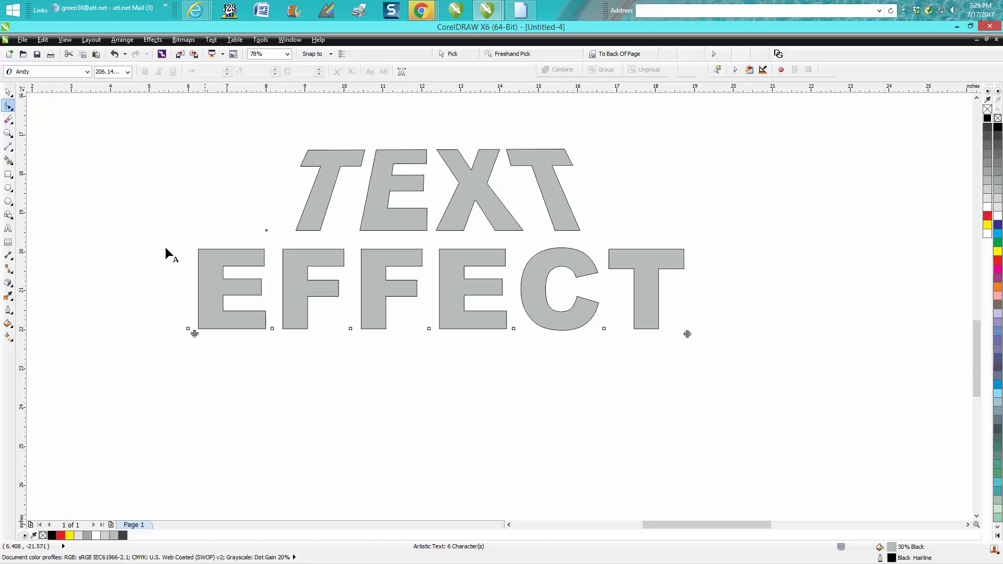
left_click(122, 39)
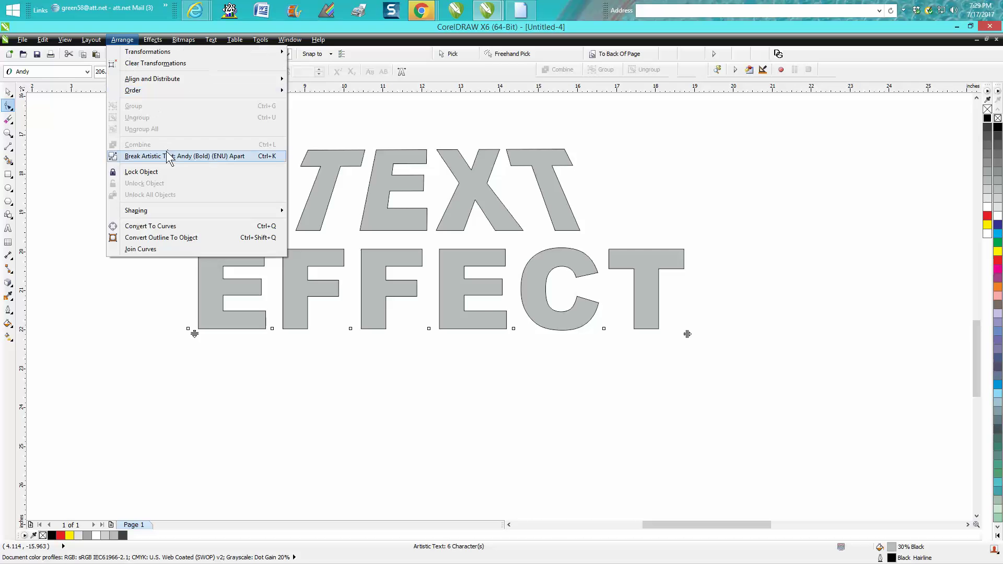
left_click(167, 156)
left_click(206, 252)
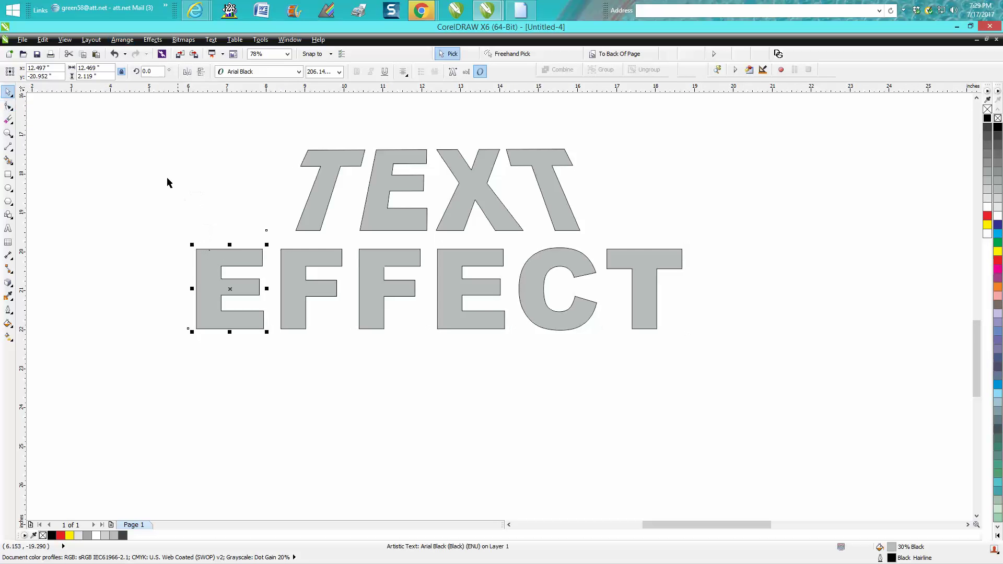
left_click(113, 54)
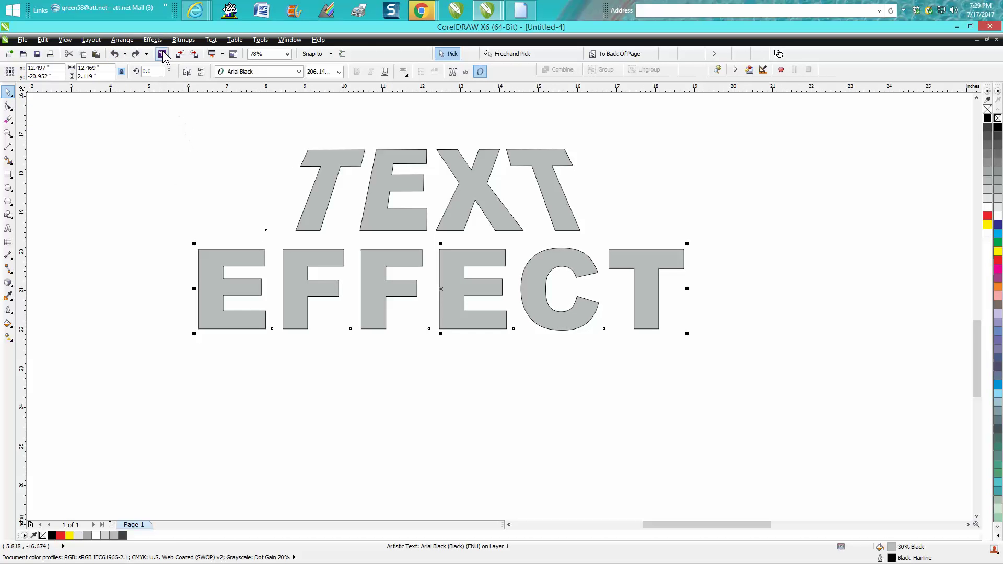
Step: Add a perspective to EFFECT and pull its top corners inward to taper it
left_click(152, 40)
left_click(177, 174)
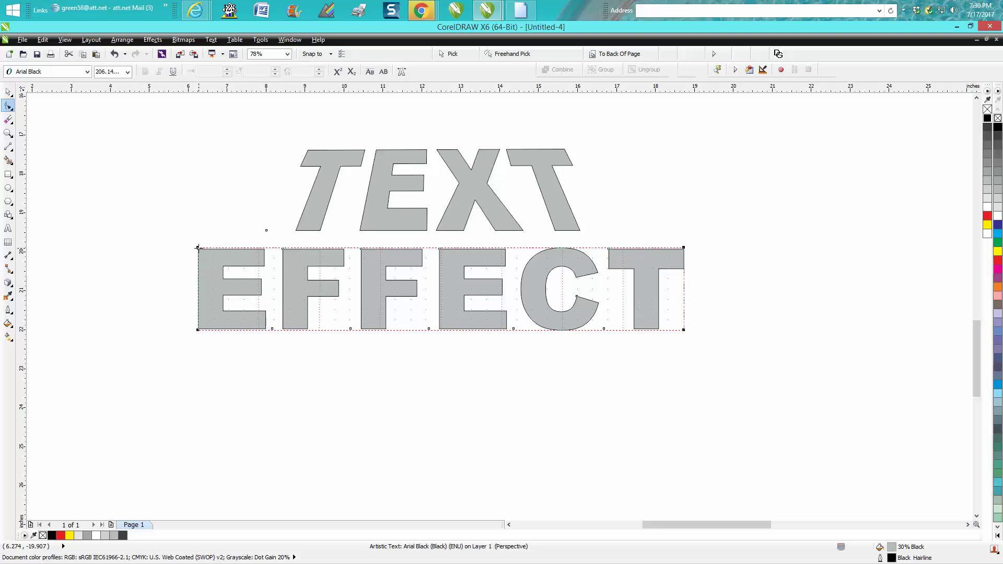
scroll(199, 247, "down", 2)
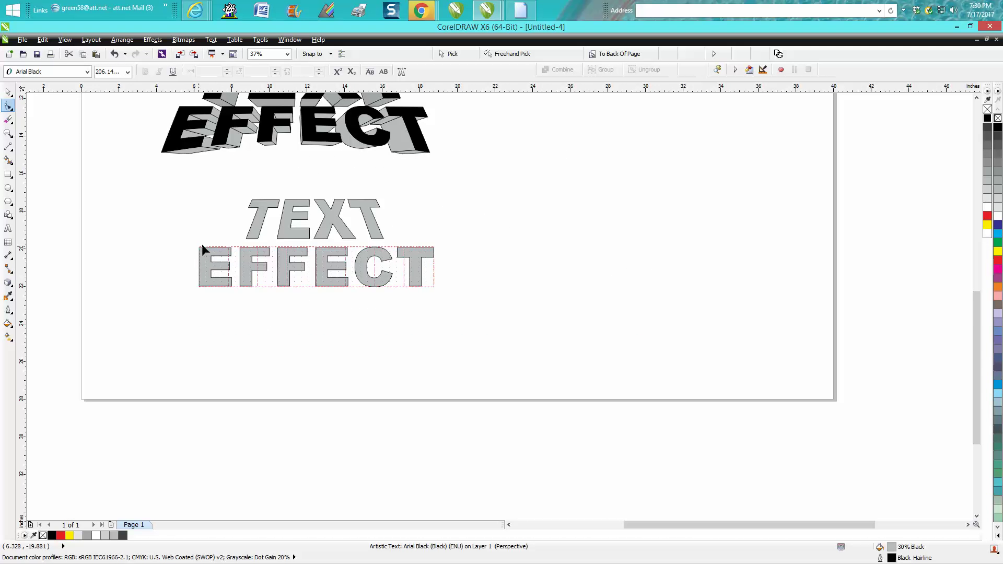
left_click_drag(203, 247, 218, 246)
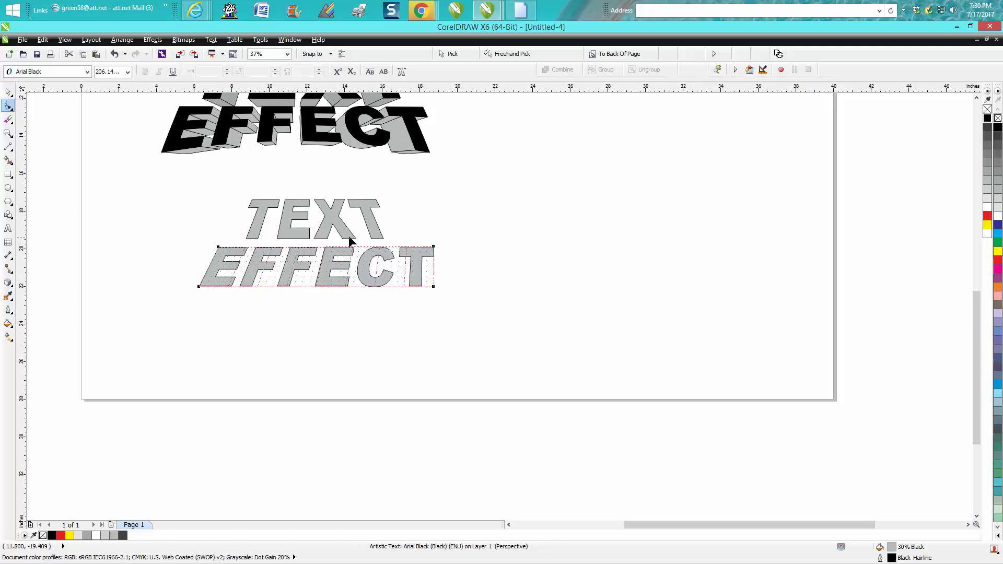
left_click_drag(433, 250, 408, 249)
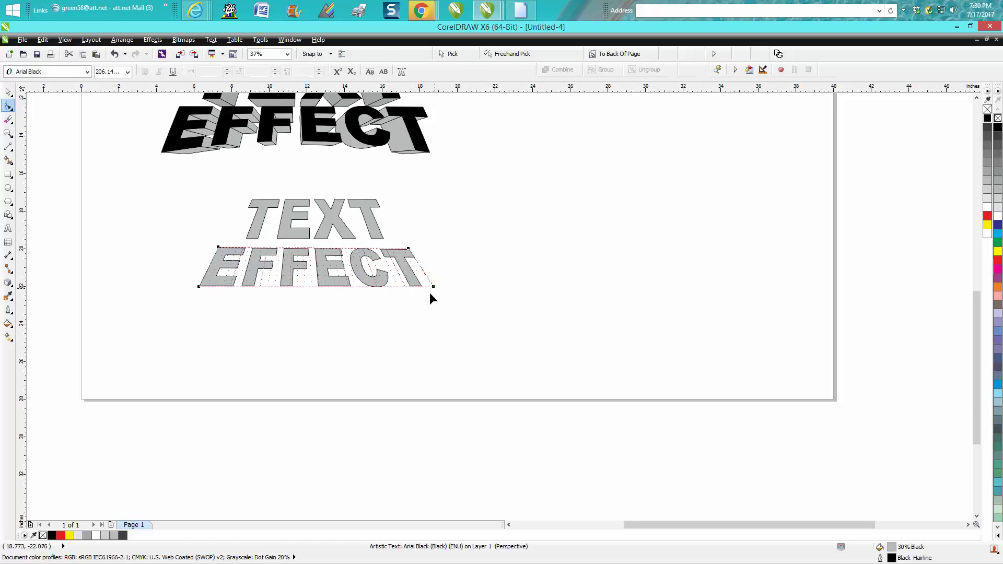
left_click(8, 92)
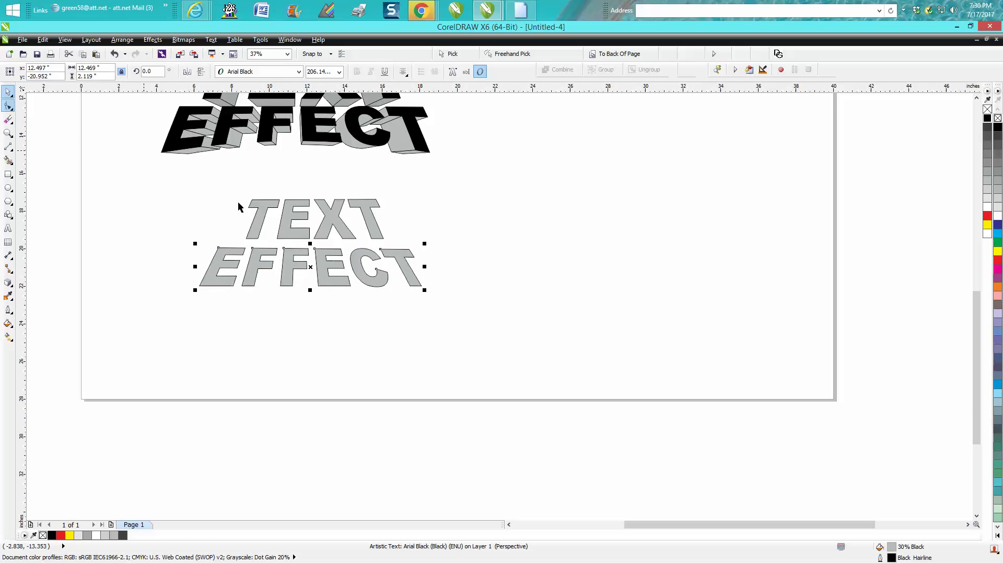
left_click(8, 133)
left_click_drag(163, 175, 538, 353)
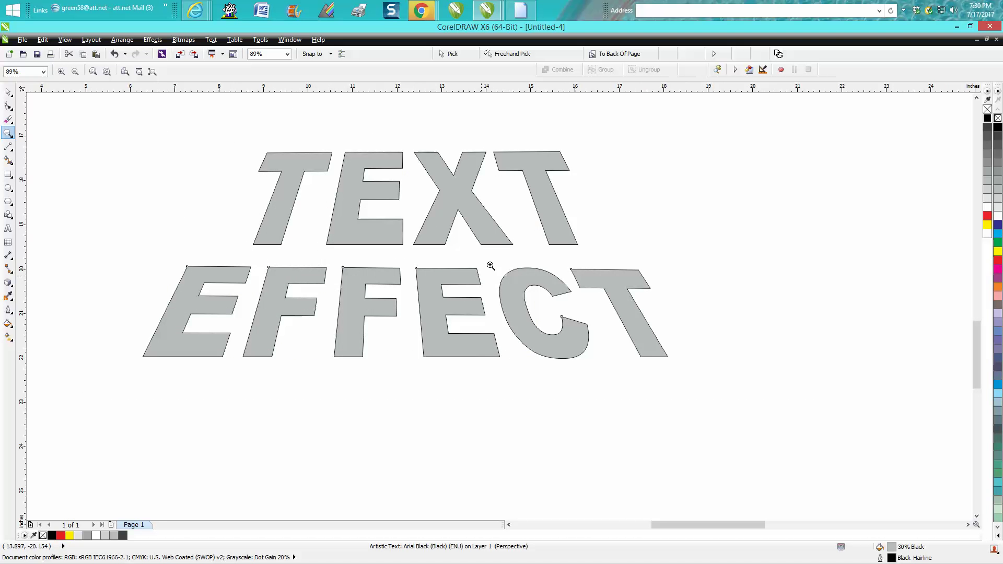
Step: Apply an envelope to EFFECT and arch its bottom edge upward
left_click(9, 92)
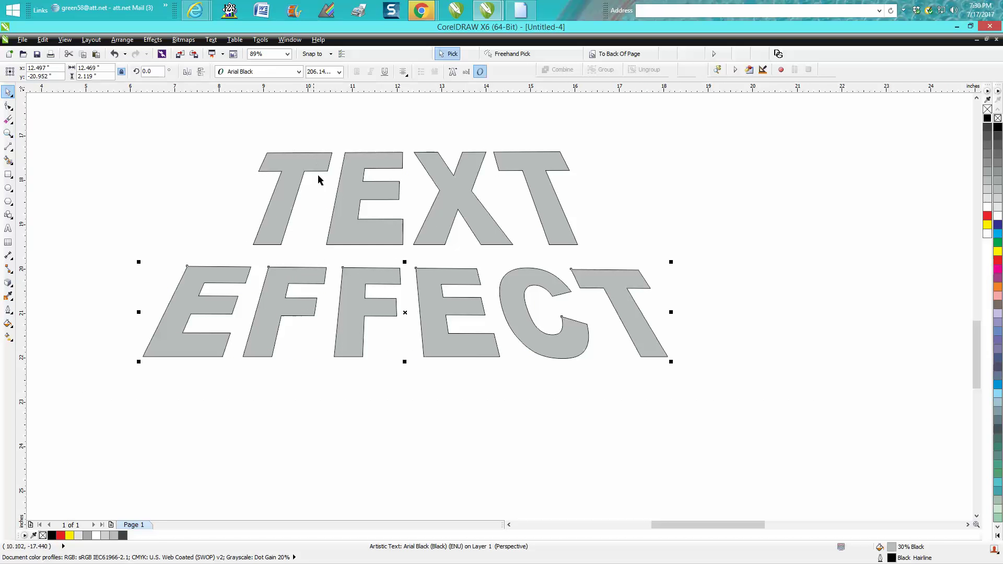
left_click(8, 282)
left_click(50, 328)
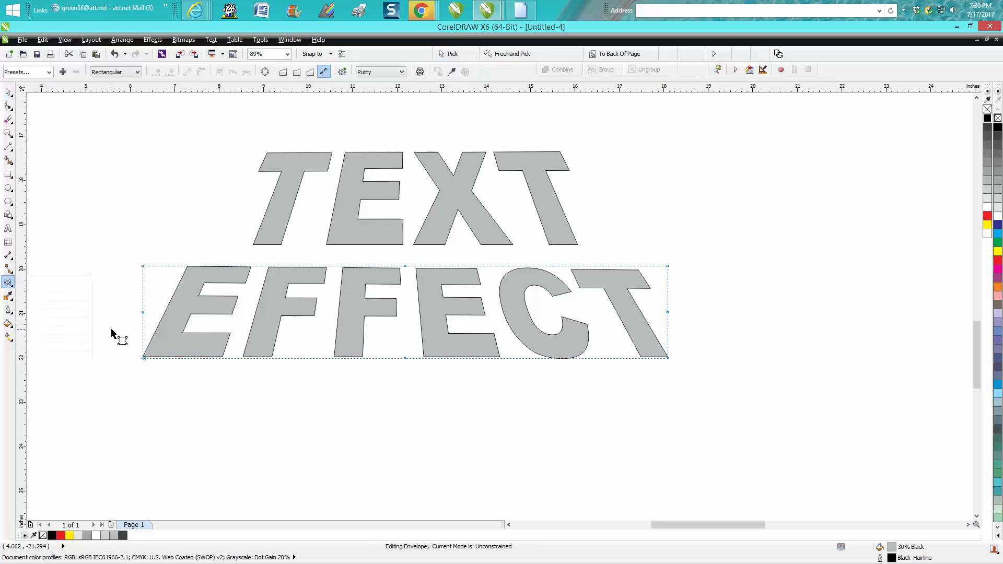
left_click_drag(124, 293, 696, 344)
left_click(380, 261)
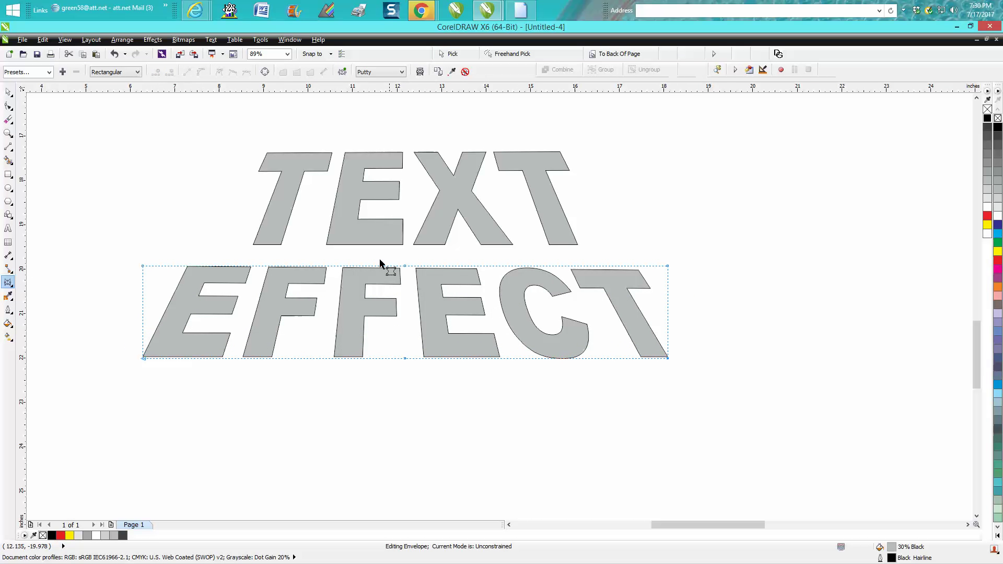
left_click_drag(405, 345, 434, 387)
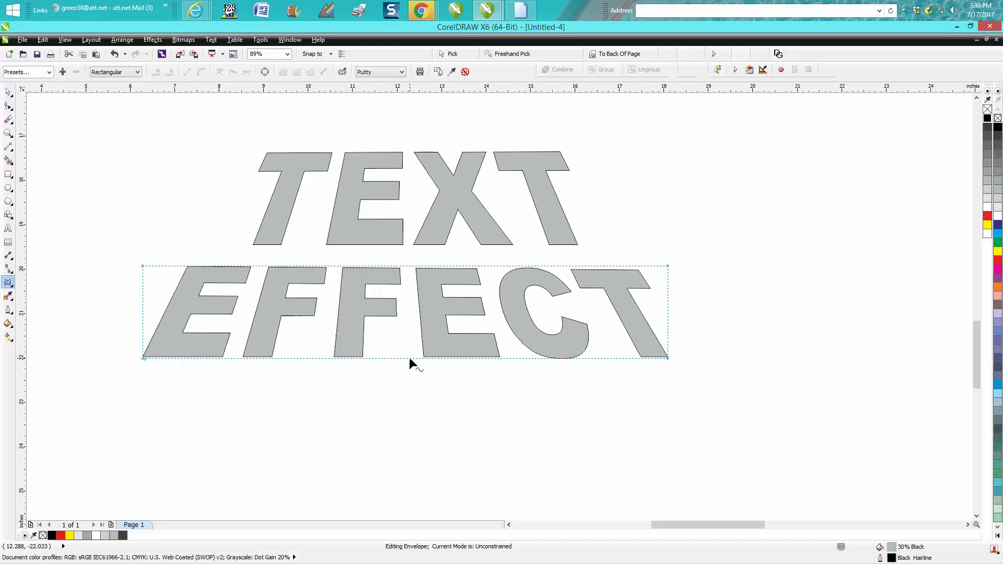
left_click_drag(410, 359, 411, 331)
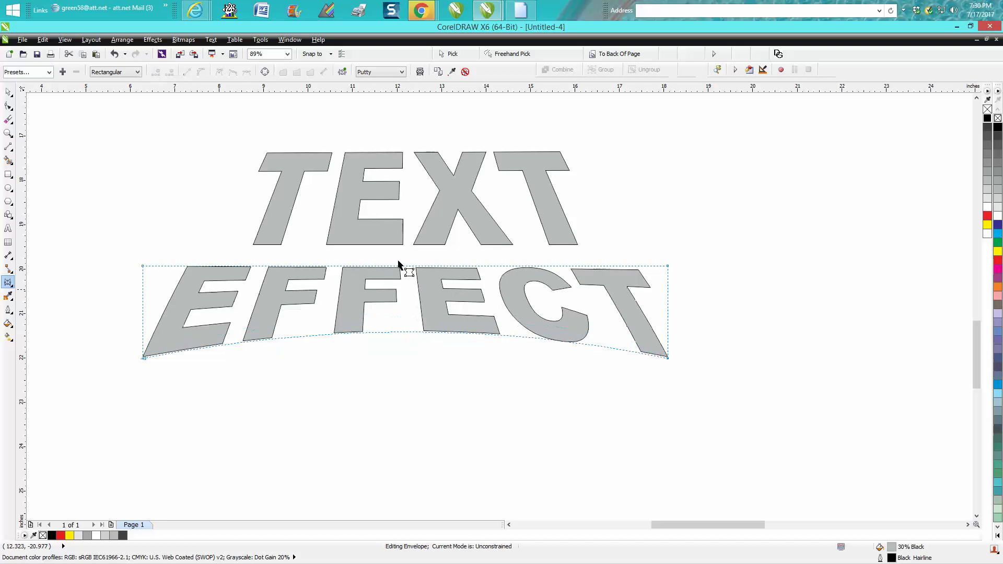
Step: Bend the top edge of TEXT's envelope down into a curve
left_click(398, 197)
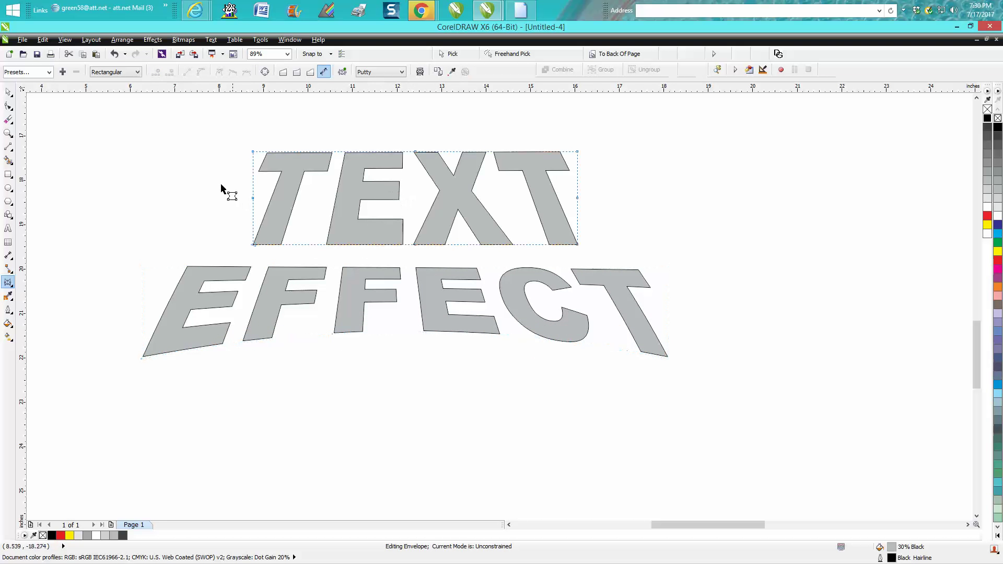
left_click_drag(220, 183, 613, 234)
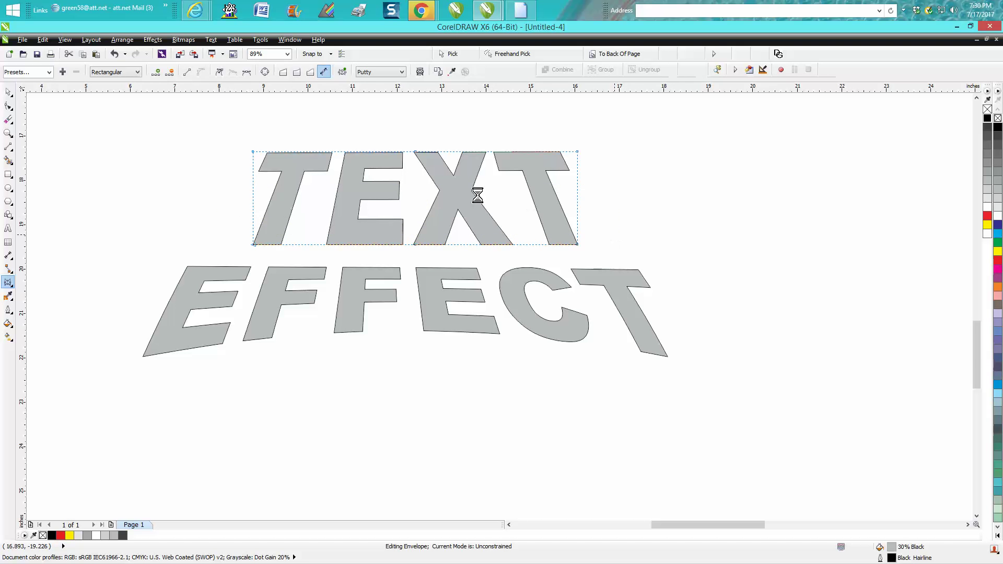
left_click(389, 142)
left_click_drag(412, 243, 446, 265)
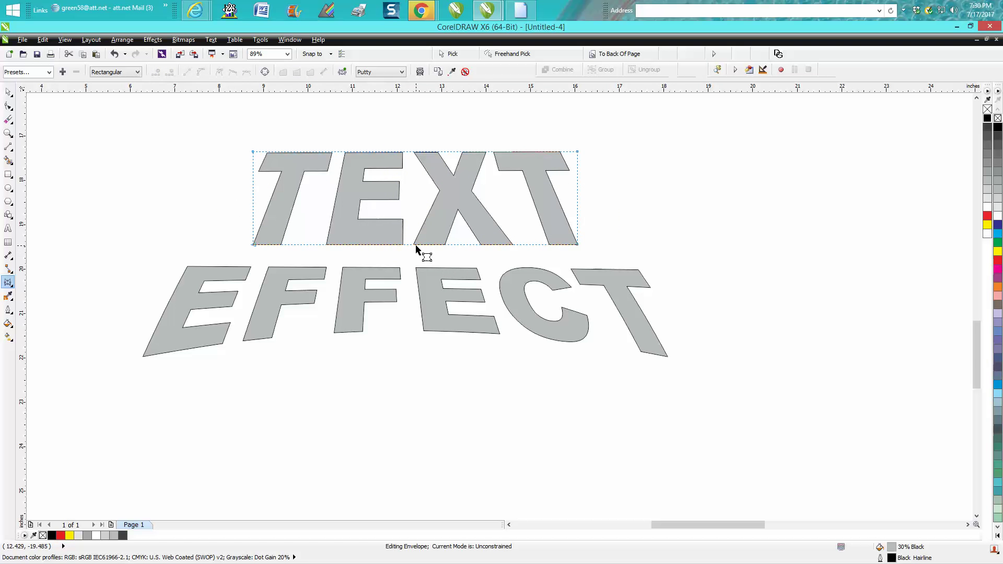
left_click_drag(414, 153, 417, 176)
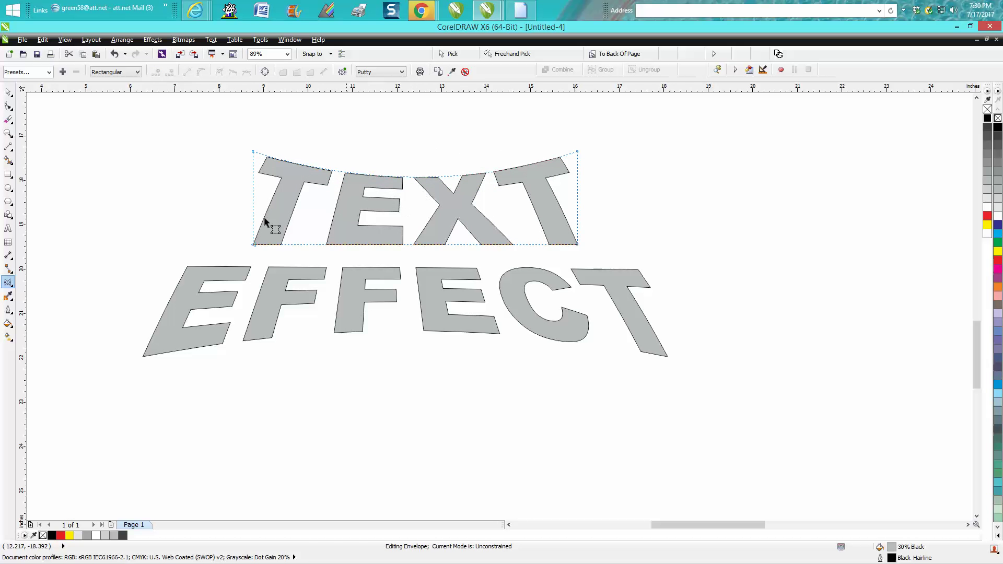
left_click(8, 93)
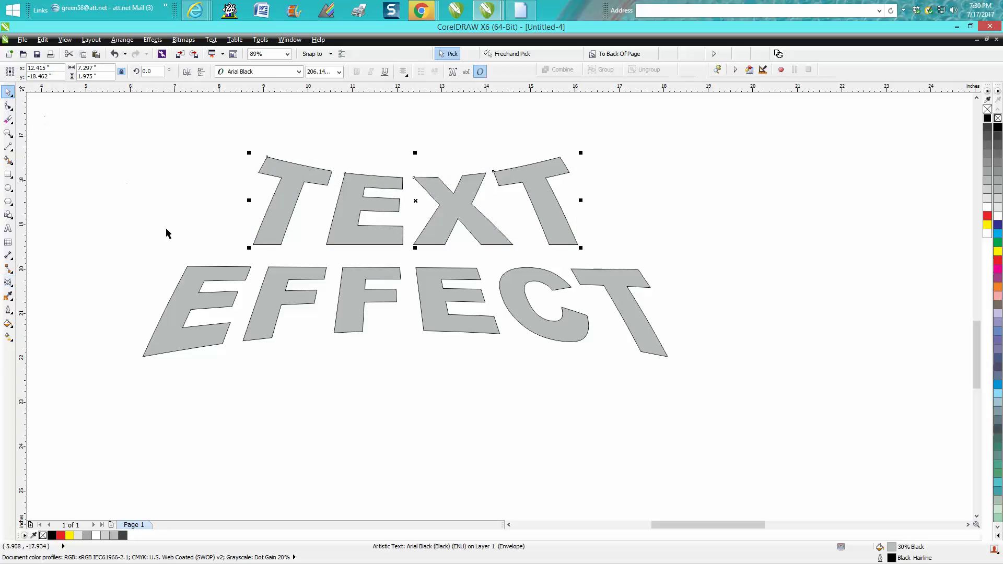
left_click(221, 282)
Step: Extrude the letters in 3D back toward a vanishing point below them
left_click(12, 286)
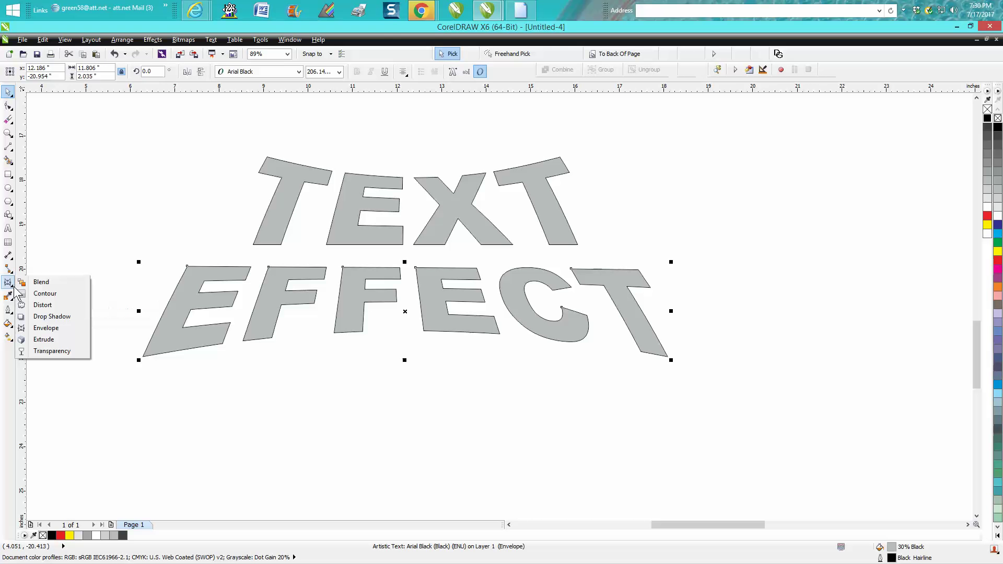
left_click(44, 339)
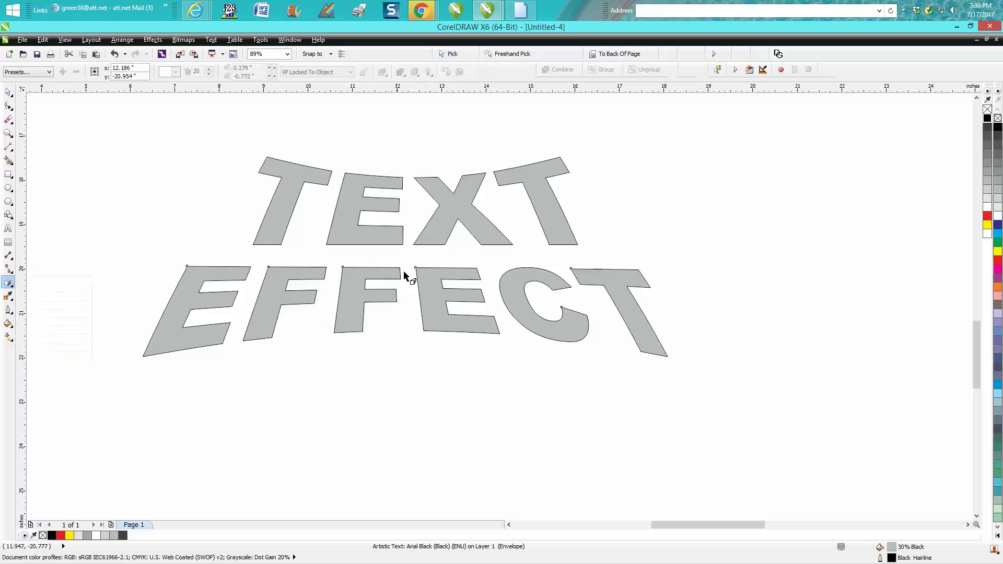
left_click(398, 186)
left_click_drag(398, 186, 415, 330)
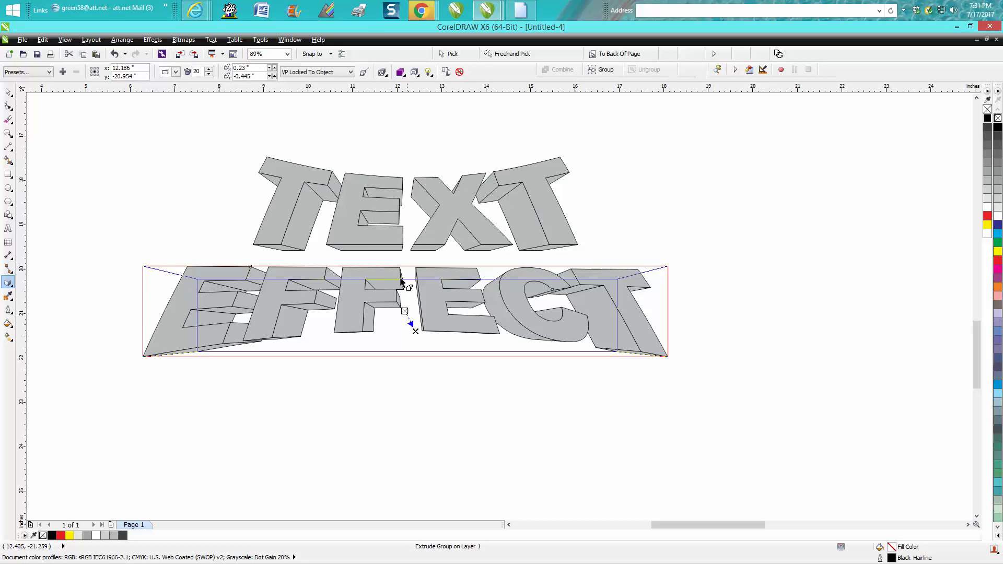
Step: Make TEXT's extrusion deeper, then select both extruded words together
left_click(398, 237)
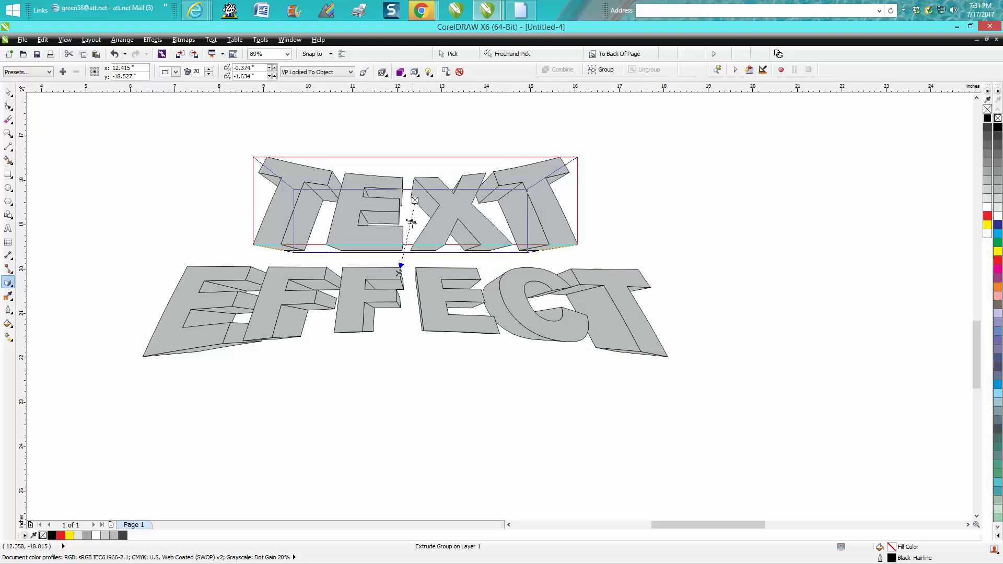
left_click_drag(411, 223, 412, 216)
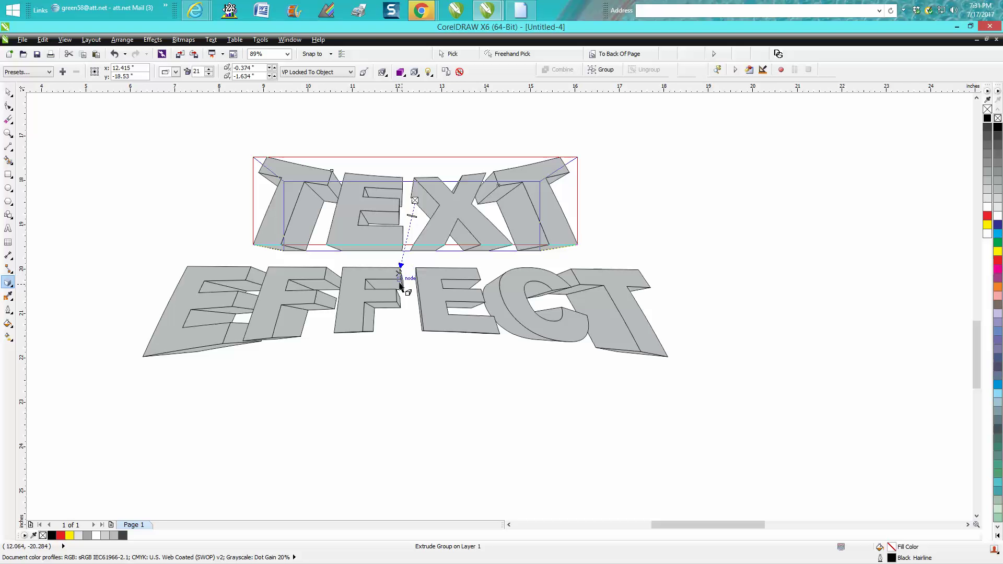
key("Escape")
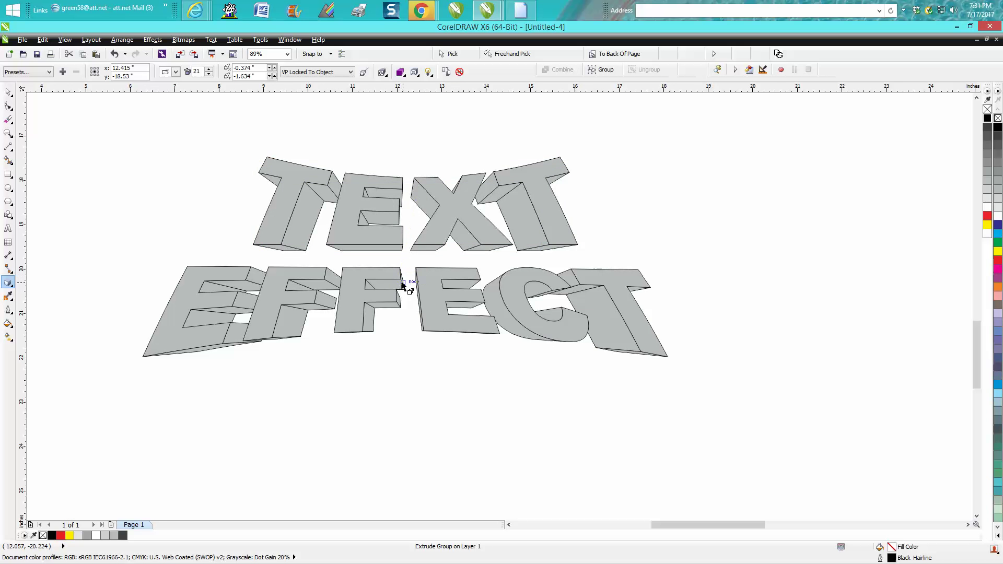
left_click(409, 257)
left_click(7, 92)
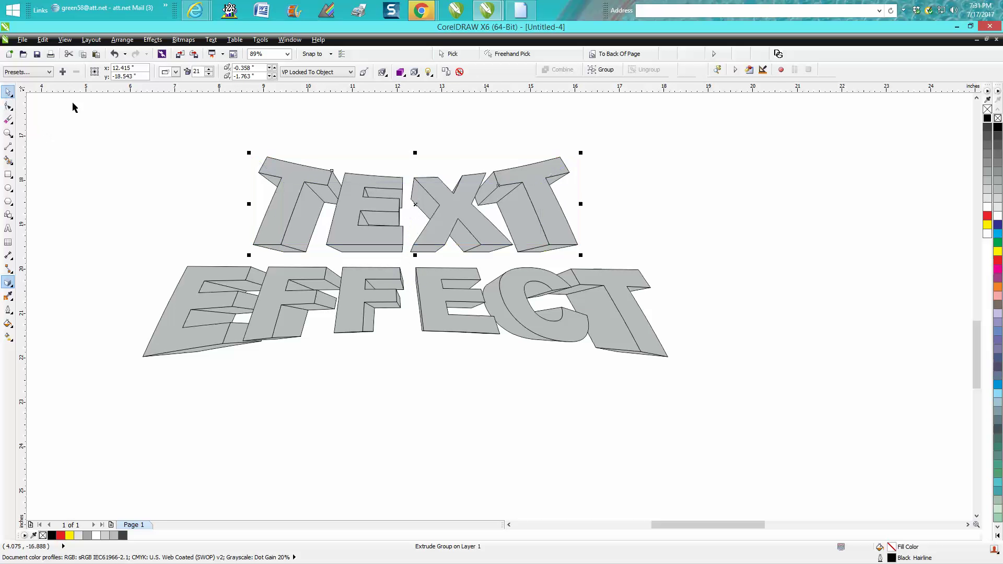
left_click_drag(94, 130, 724, 402)
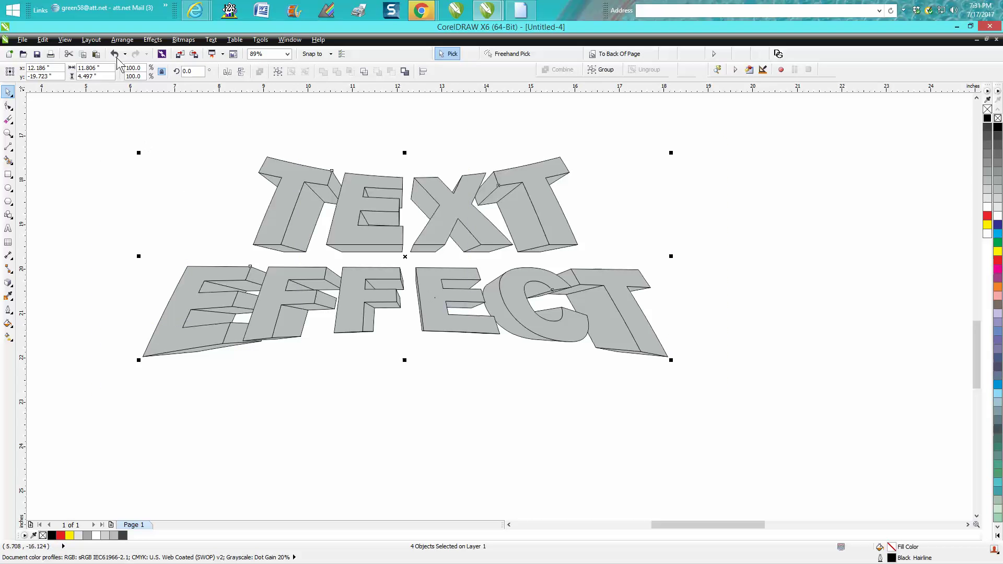
Step: Break the extruded words apart into separate pieces and select the TEXT face
left_click(122, 40)
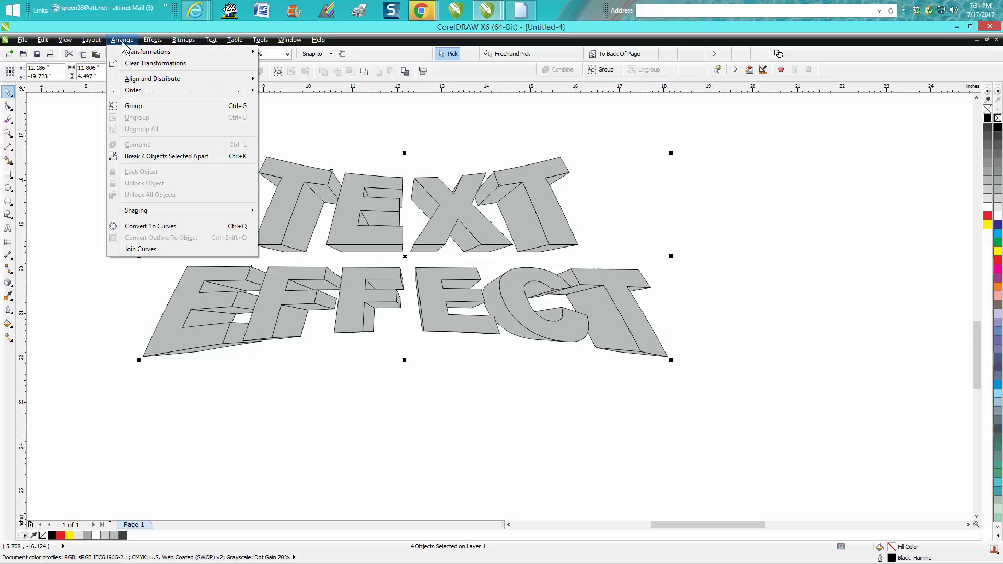
left_click(175, 157)
left_click(173, 155)
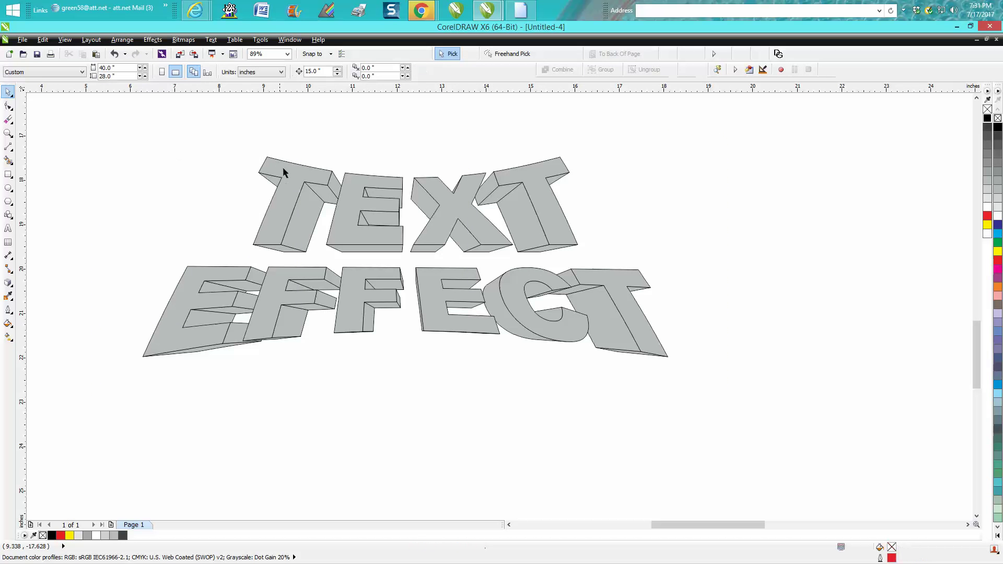
left_click(283, 167)
left_click(123, 40)
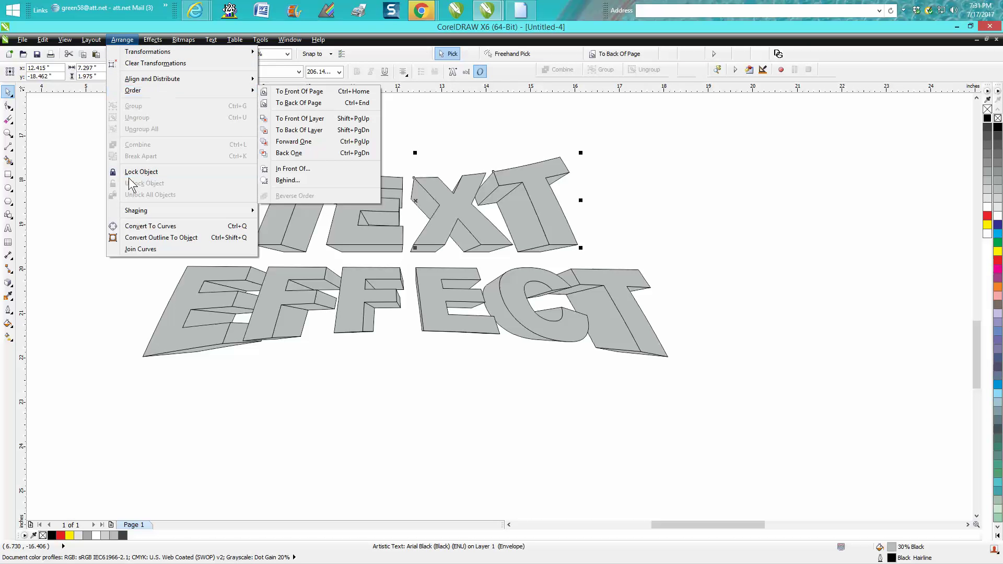
left_click(177, 188)
left_click(186, 178)
left_click(291, 174)
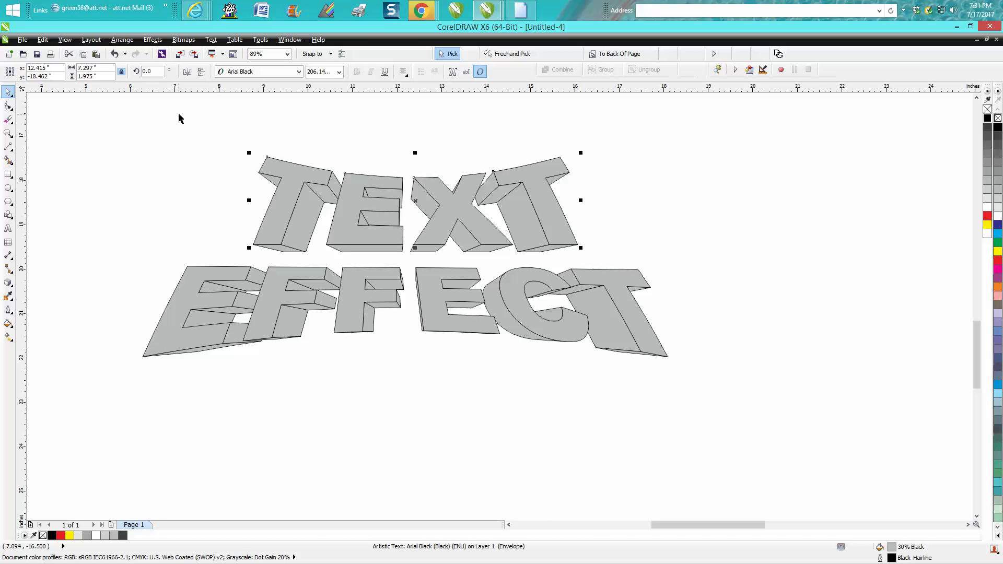
left_click(322, 135)
left_click(306, 168)
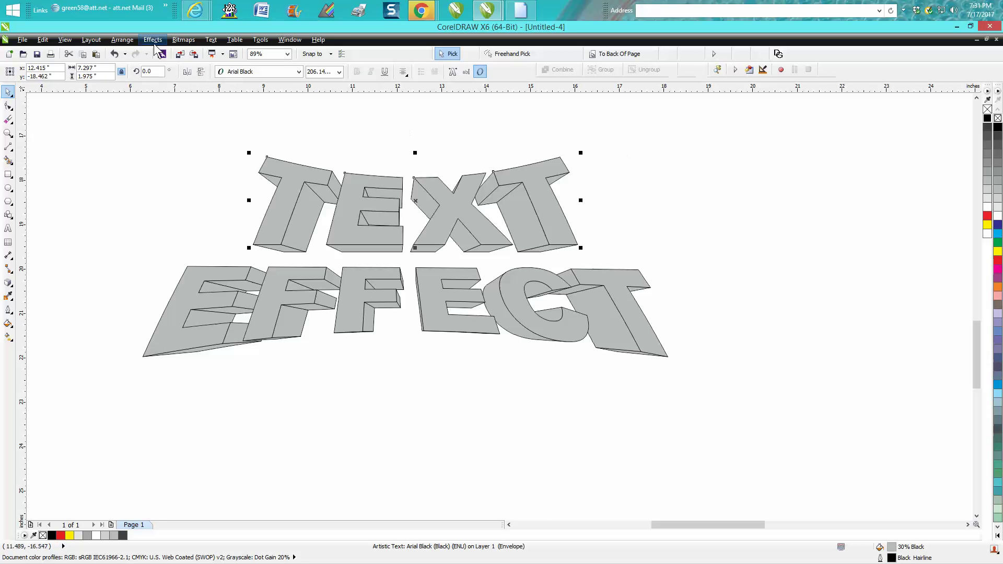
Step: Convert the TEXT face to curves and break it apart into individual letters
left_click(122, 41)
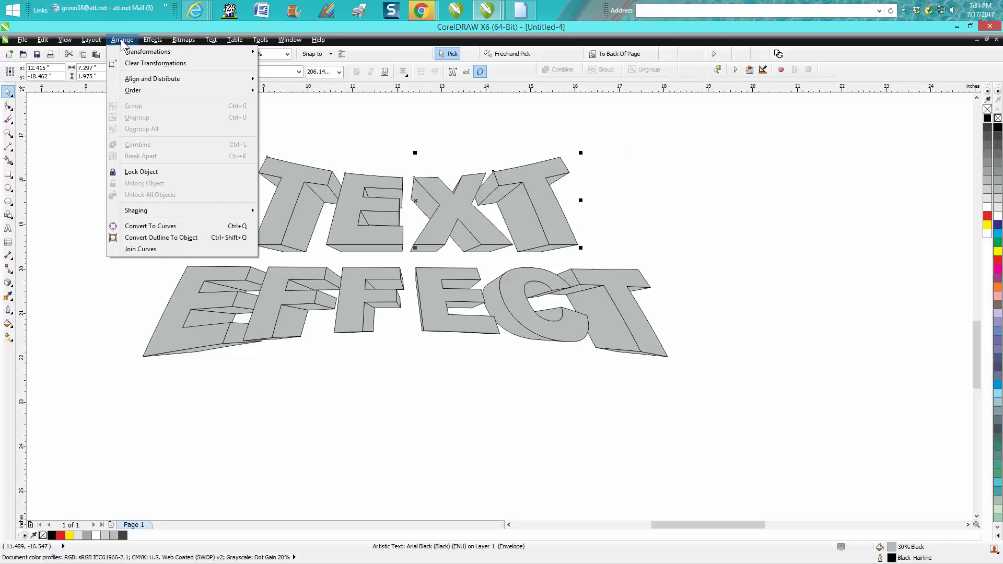
left_click(157, 226)
left_click(157, 219)
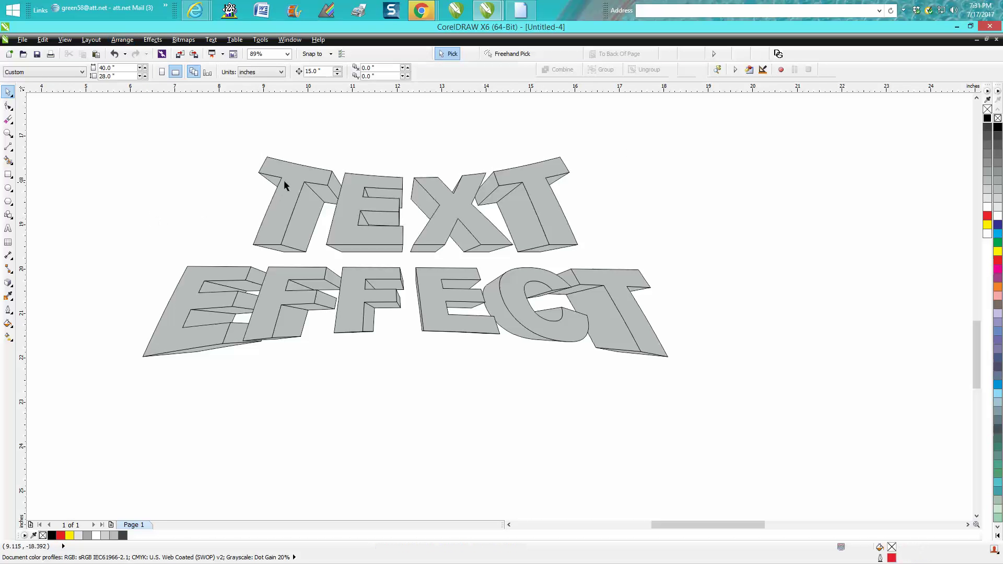
left_click(283, 180)
left_click(129, 41)
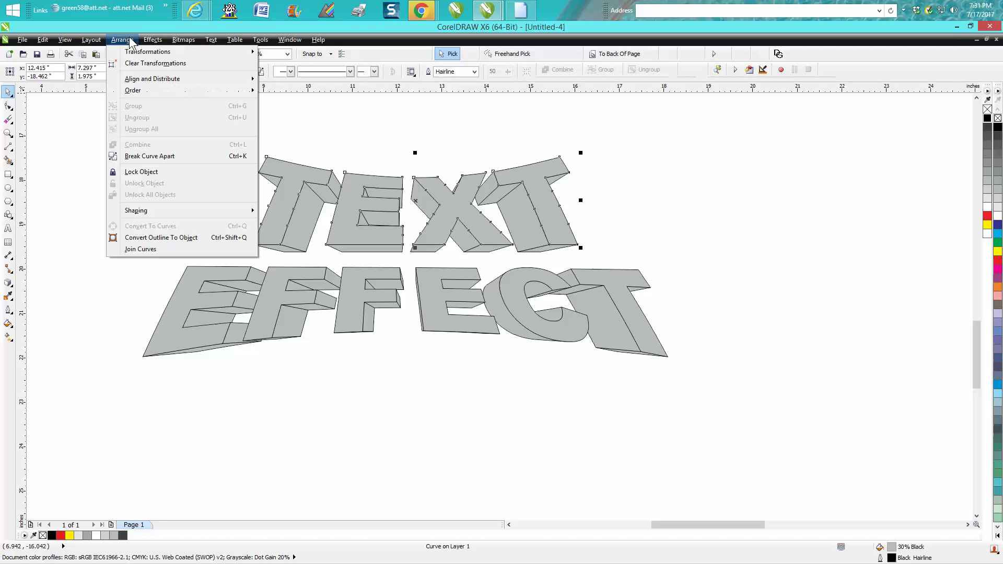
left_click(157, 155)
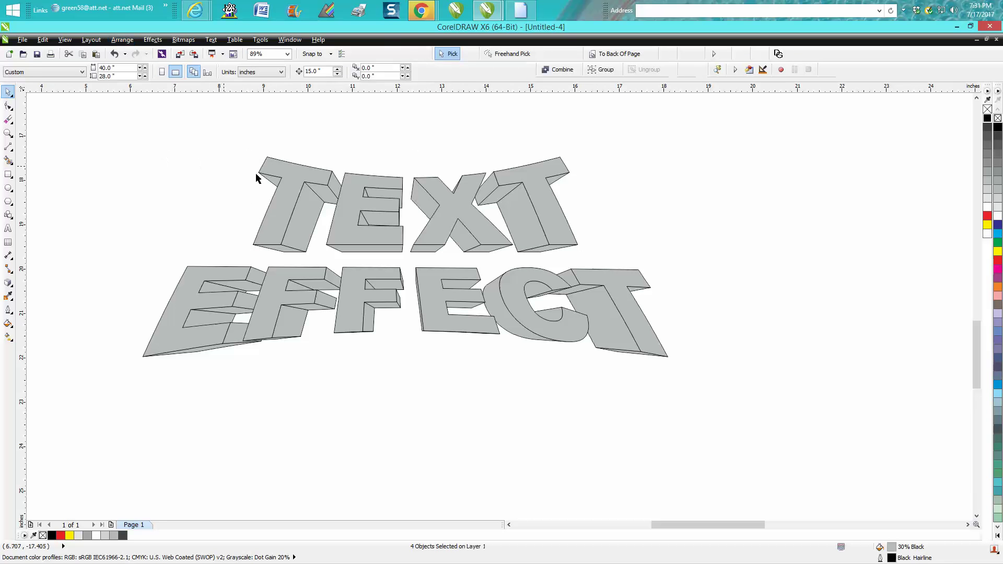
left_click(284, 180)
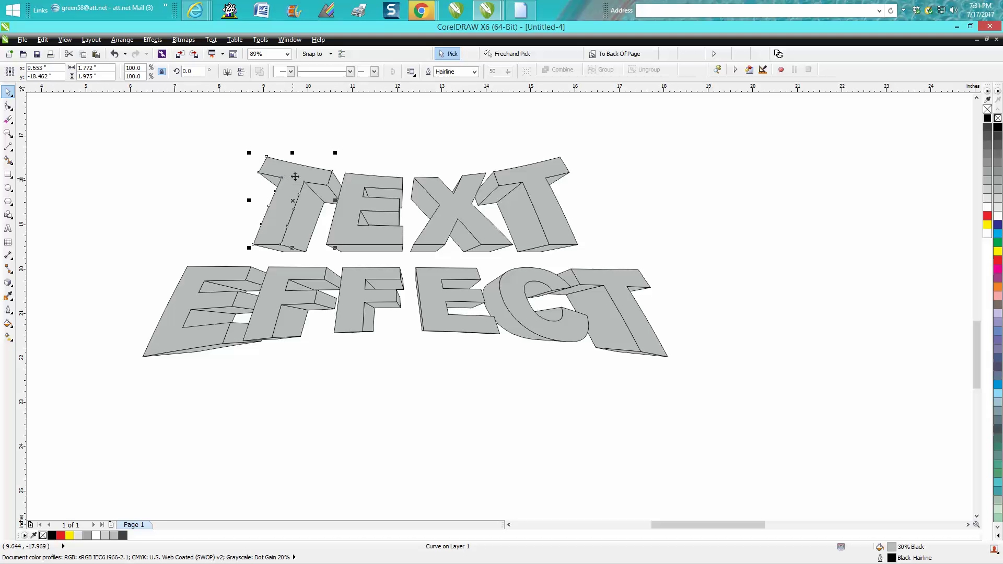
Step: Fill the front faces of the T, E, X and T letters solid black
left_click(986, 119)
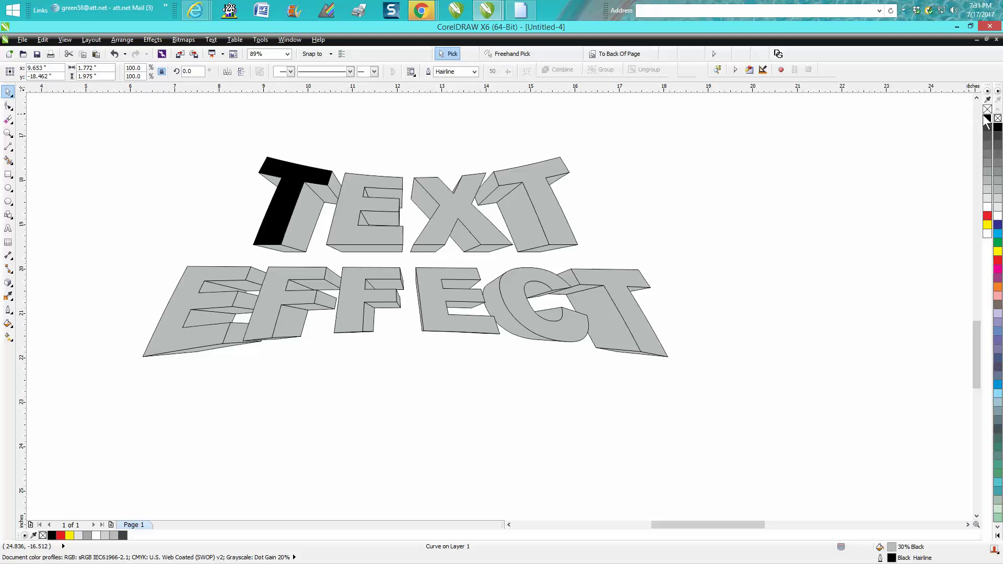
left_click(391, 184)
left_click(987, 119)
left_click(465, 201)
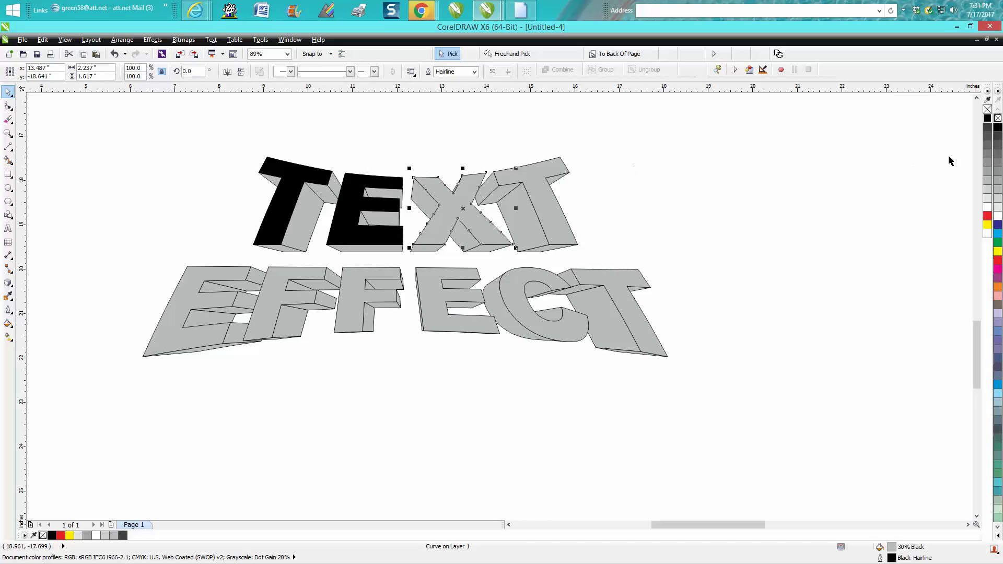
left_click(987, 119)
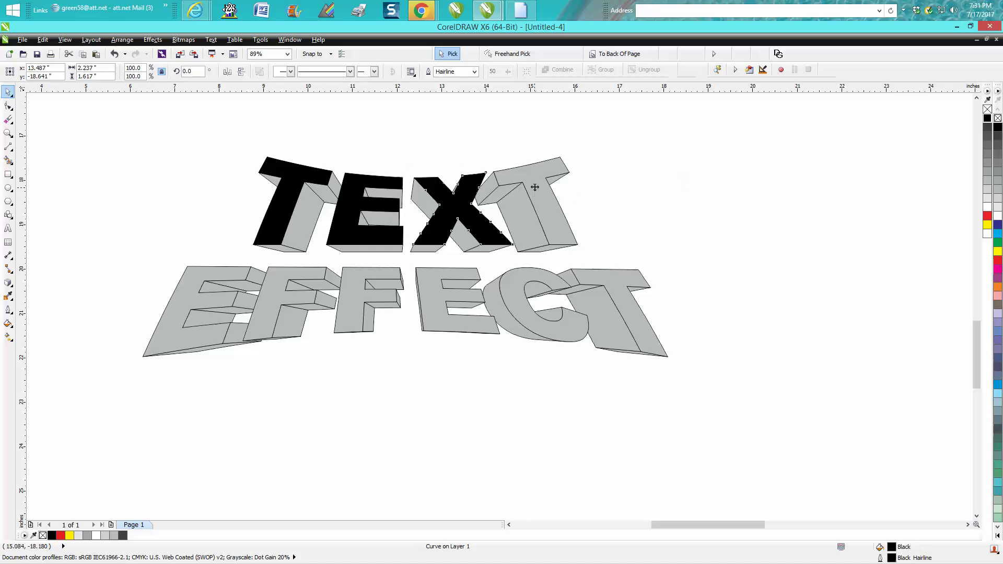
left_click(534, 187)
left_click(987, 119)
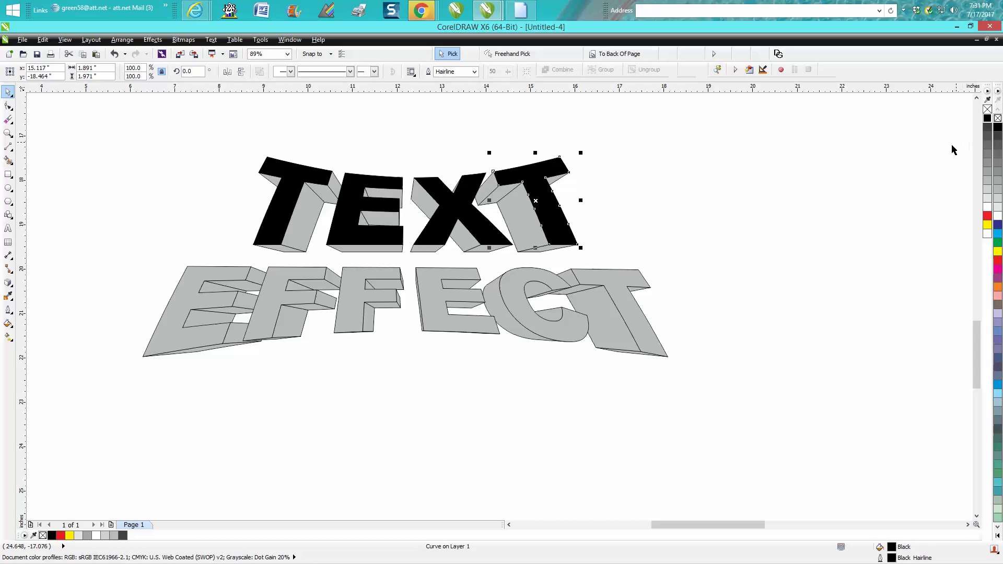
left_click(627, 289)
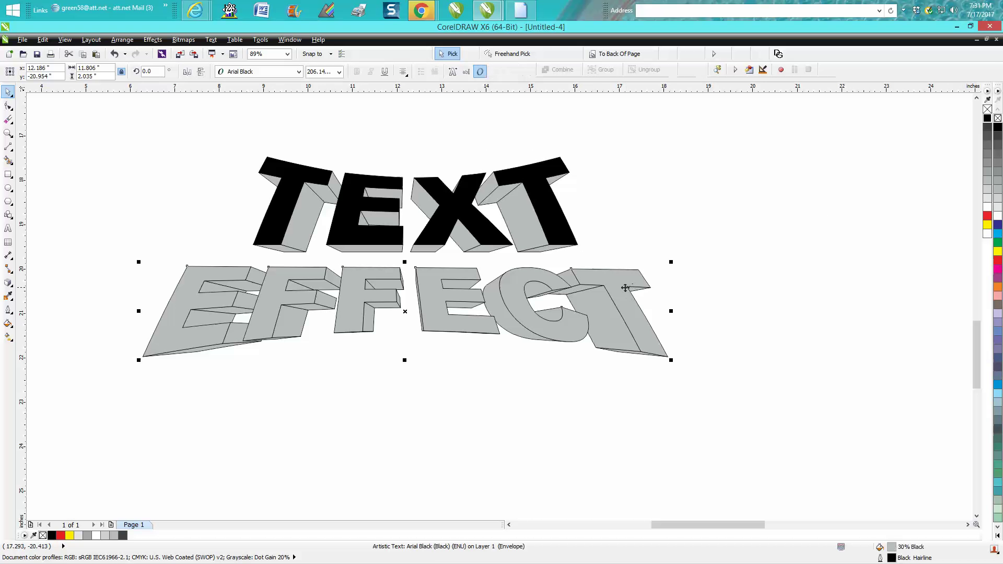
Step: Convert EFFECT to curves and break it apart into separate letter pieces
left_click(122, 39)
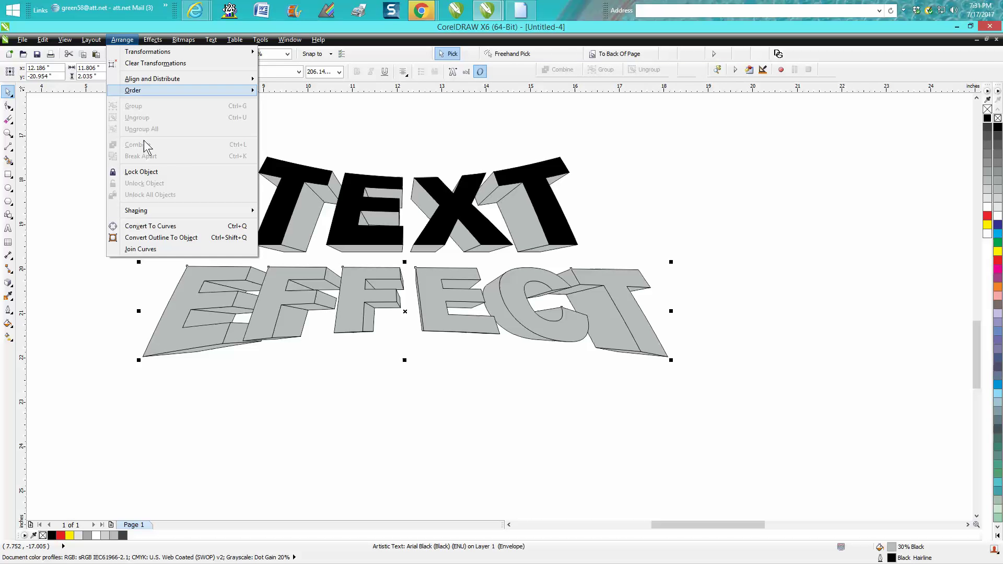
left_click(150, 225)
left_click(125, 42)
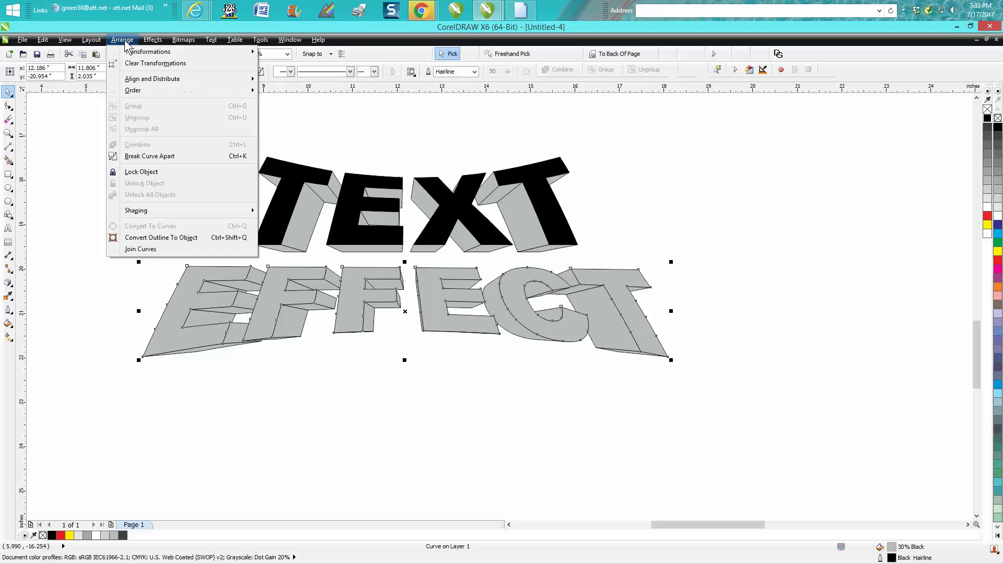
left_click(150, 156)
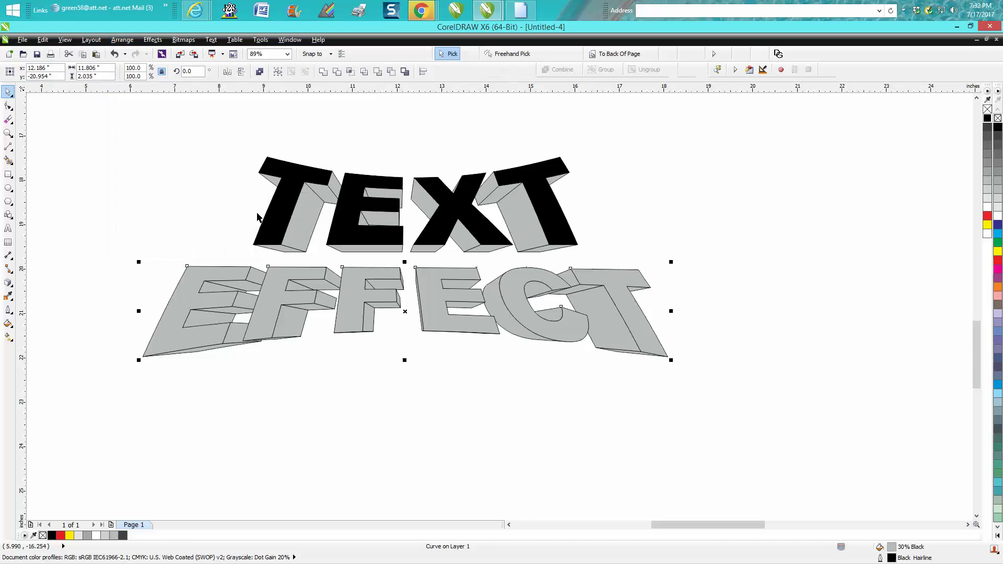
Step: Fill the front faces of E, F, F, E, C and T black
left_click(195, 273)
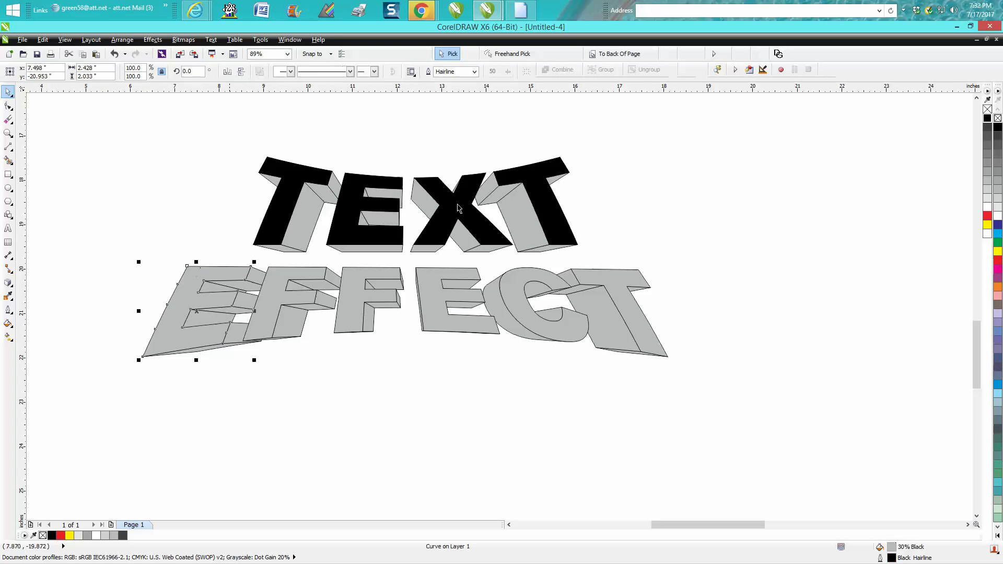
left_click(987, 118)
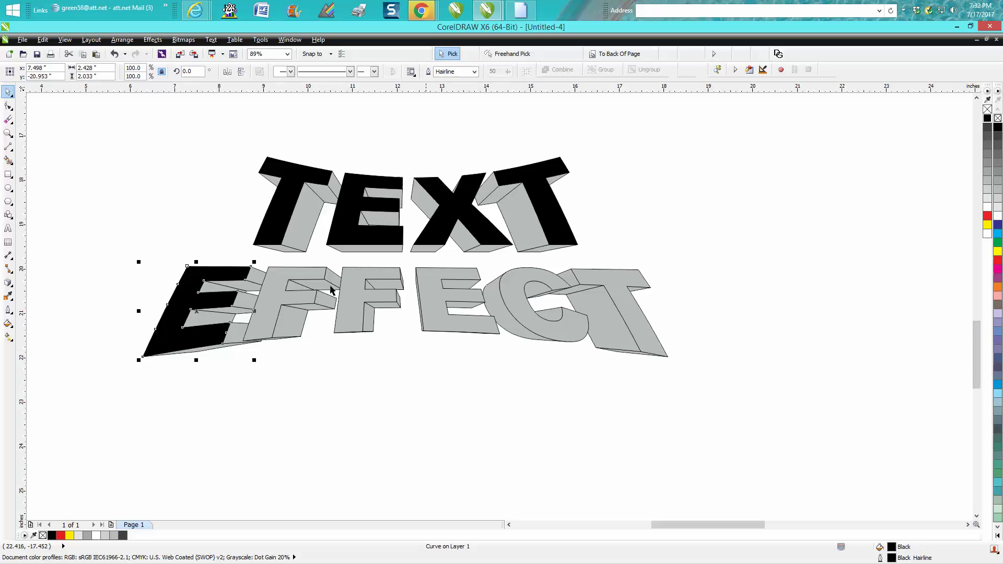
left_click(281, 277)
left_click(987, 118)
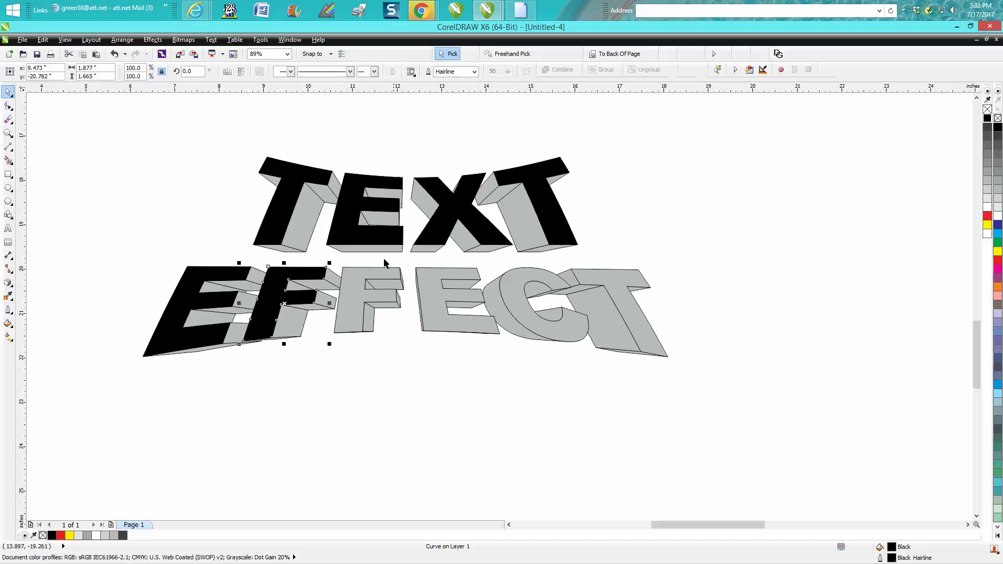
left_click(364, 280)
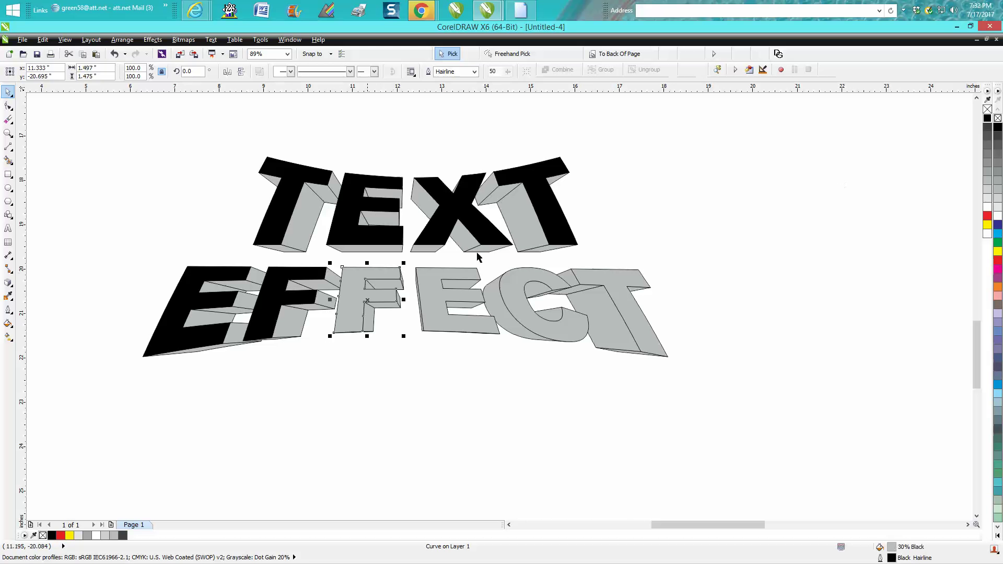
left_click(987, 118)
key("Tab")
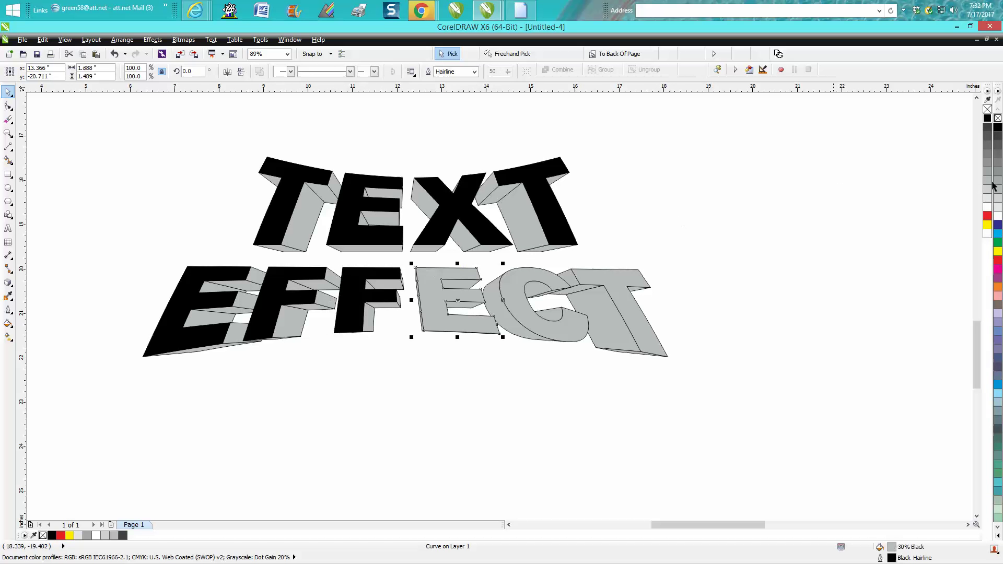
left_click_drag(987, 119, 441, 274)
left_click(522, 275)
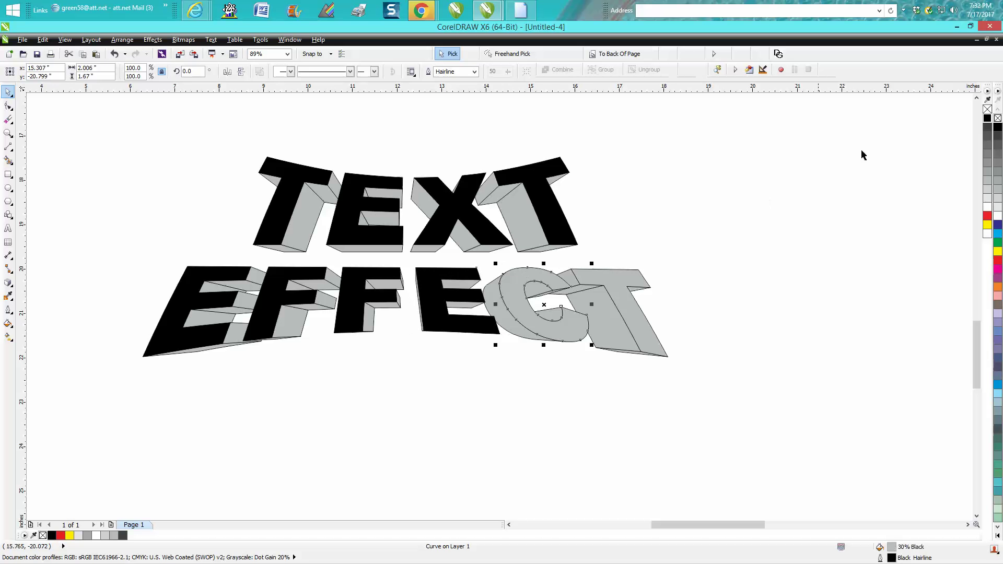
left_click(987, 118)
left_click(599, 272)
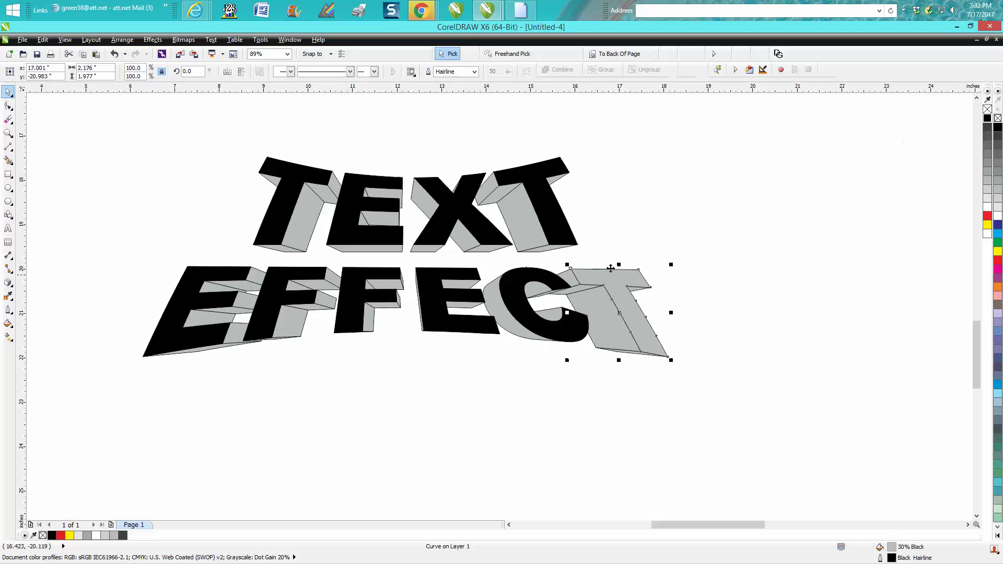
left_click(987, 118)
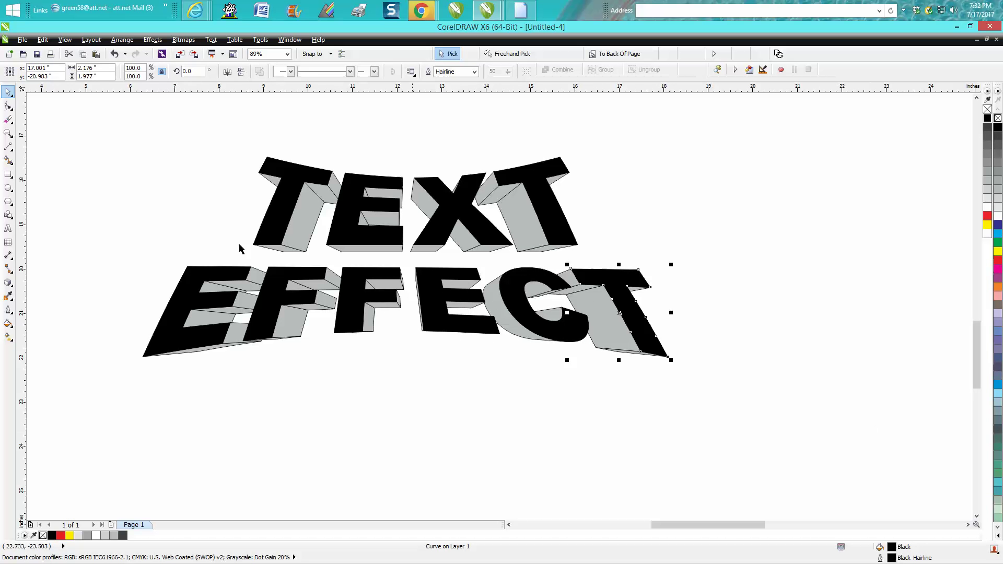
Step: Select every shape in both rows and set the outline width to 1.0 pt
left_click_drag(88, 130, 698, 400)
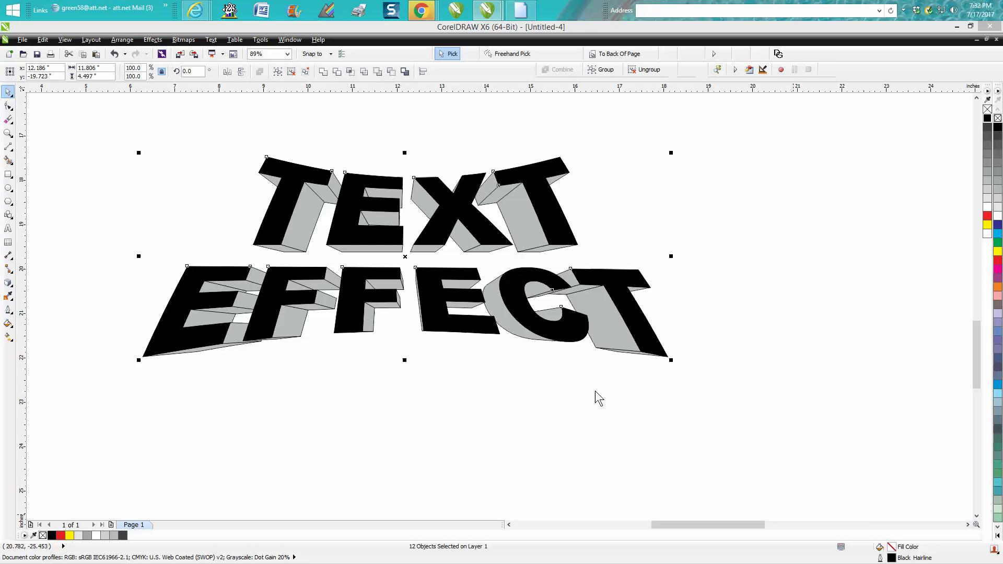
key("F12")
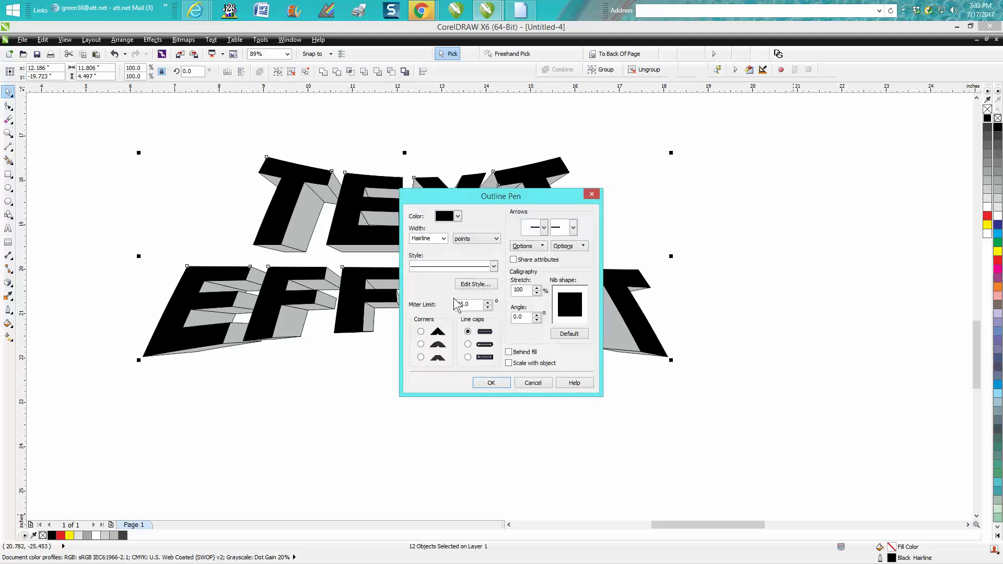
left_click(443, 238)
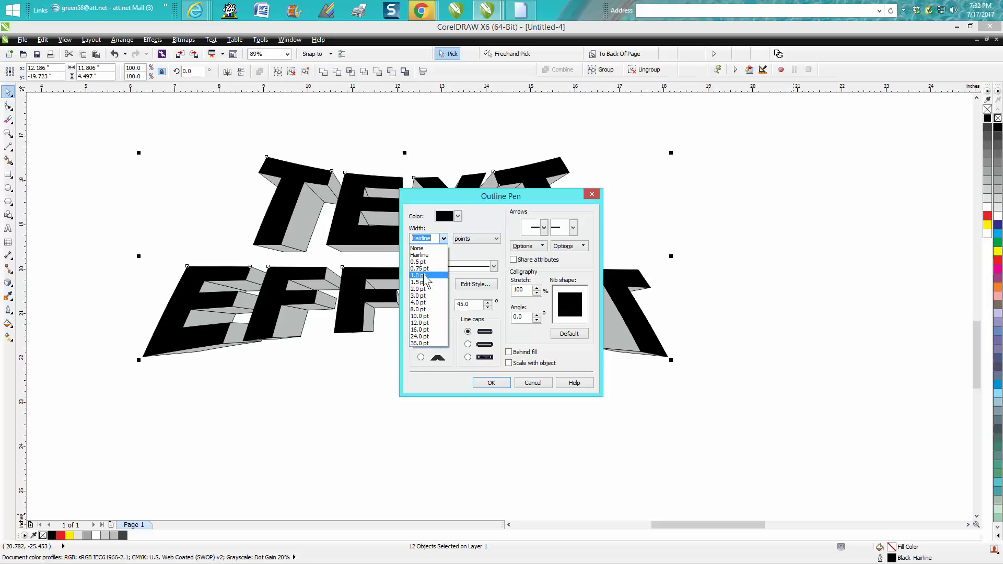
left_click(425, 275)
left_click(492, 383)
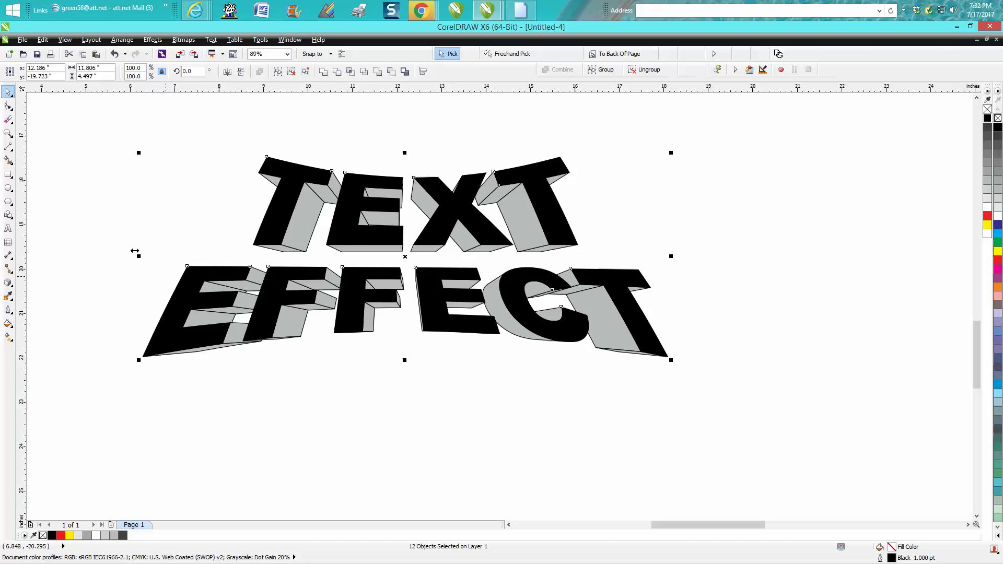
Step: Move the 67-piece TEXT EFFECT off the page right and place the extruded copy top-left
scroll(141, 169, "down", 1)
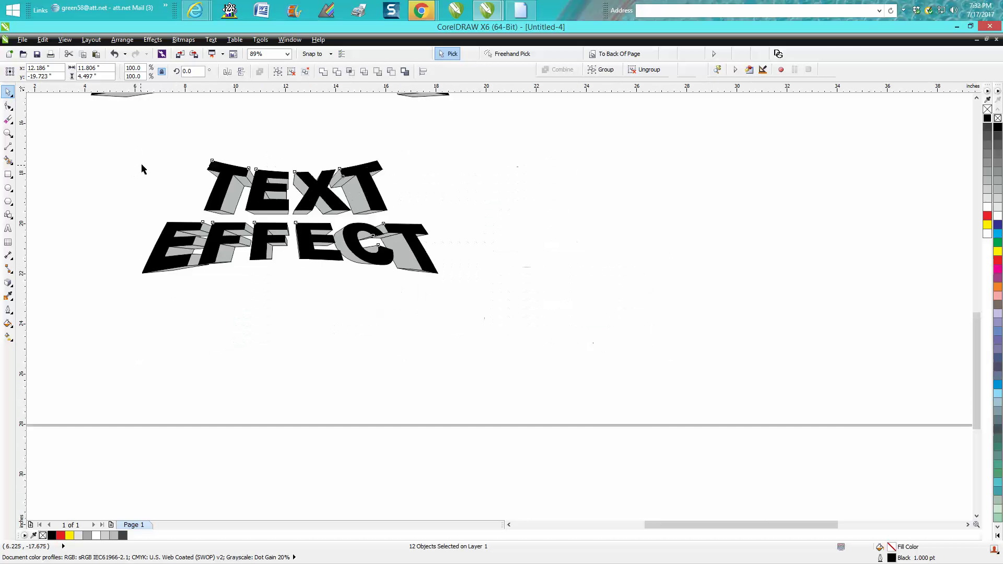
scroll(144, 167, "down", 1)
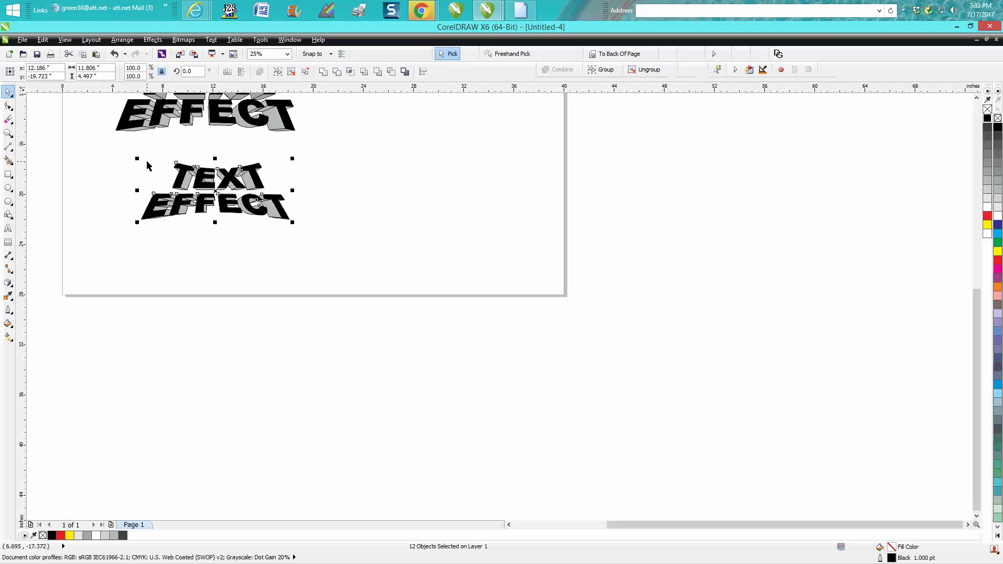
scroll(183, 117, "down", 1)
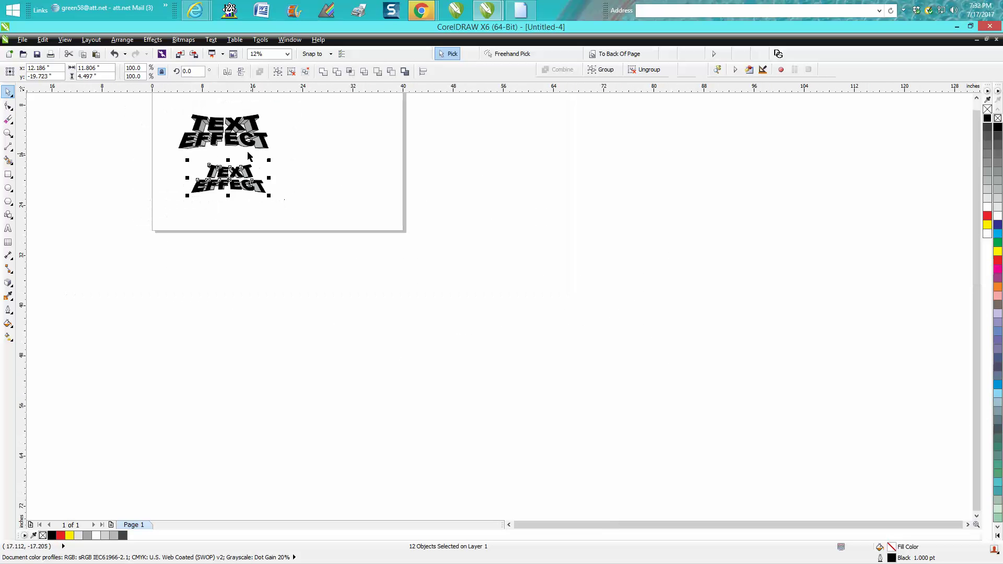
left_click_drag(168, 110, 297, 153)
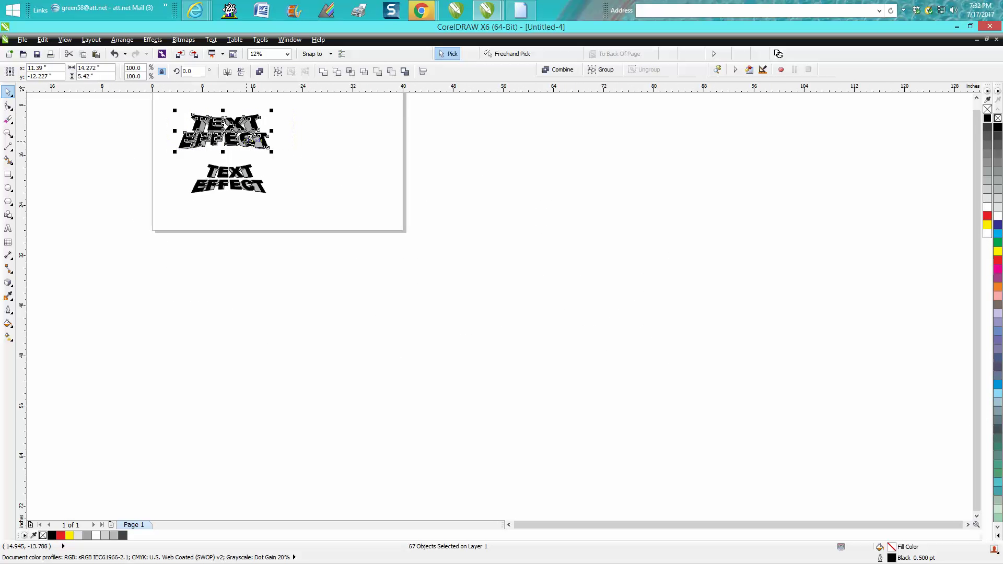
left_click_drag(227, 131, 494, 151)
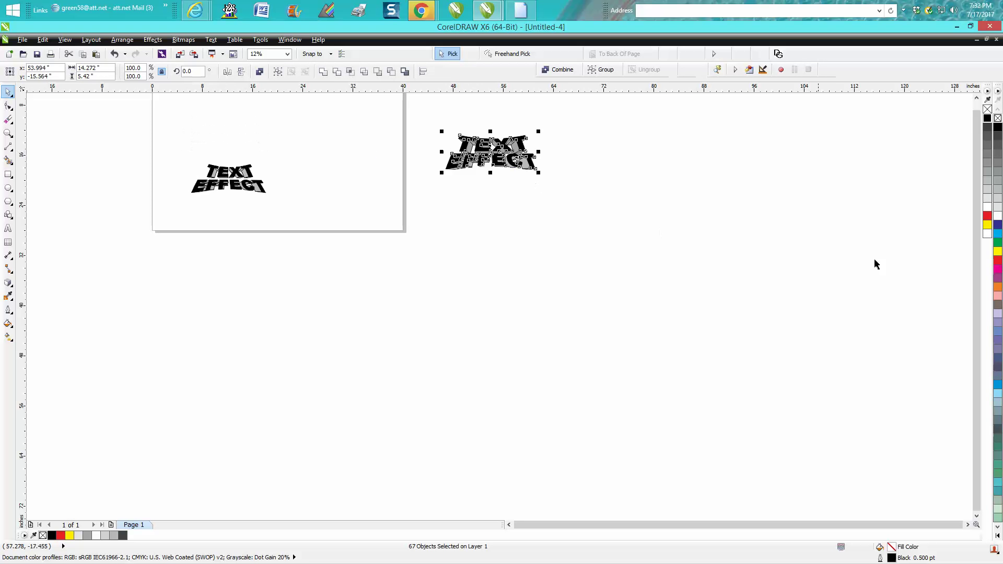
scroll(973, 292, "up", 3)
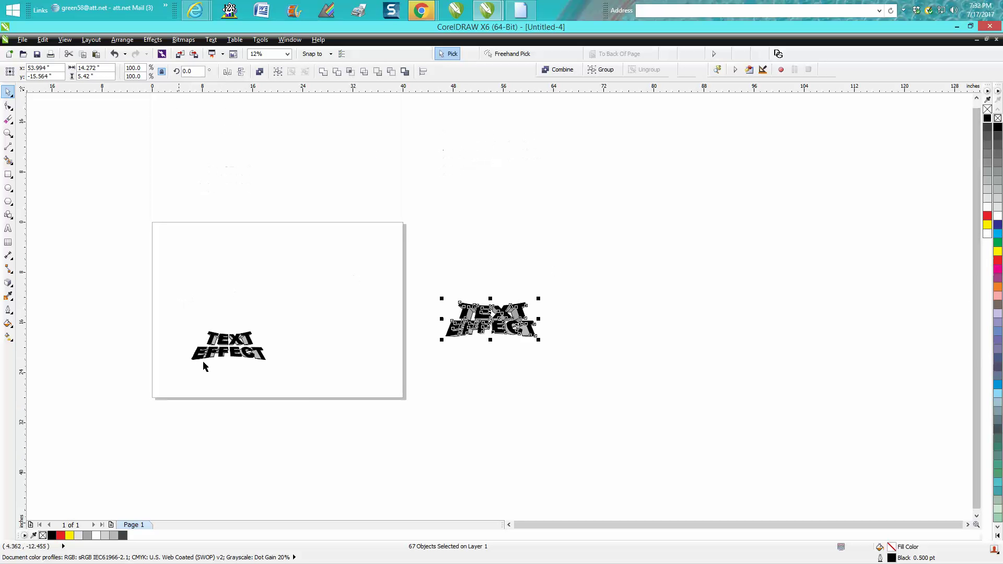
left_click_drag(229, 348, 193, 242)
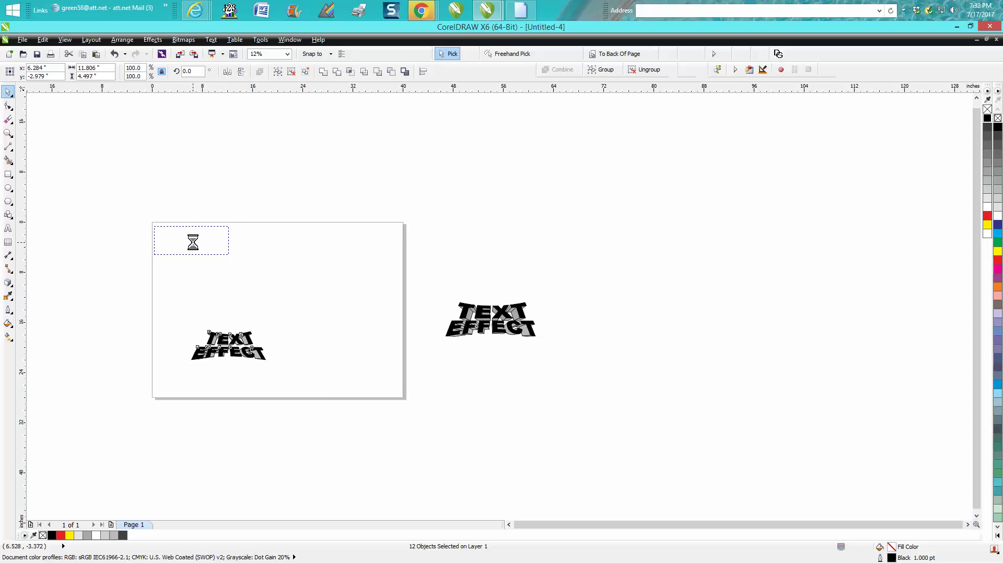
left_click(8, 132)
Step: Zoom in on the extruded text and begin selecting the black letter faces: T, X, T, C, F, E
left_click_drag(151, 209, 255, 276)
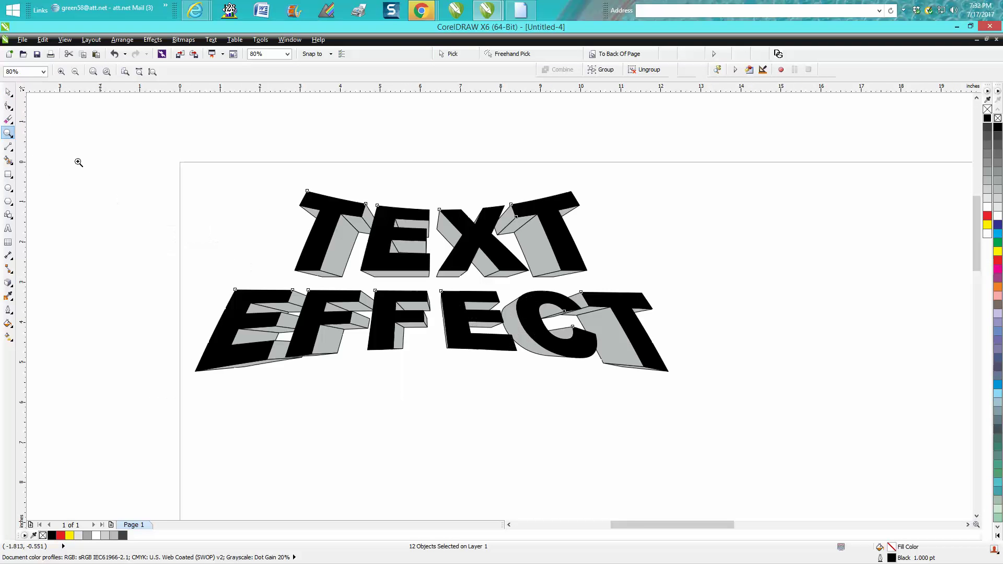
left_click(8, 92)
left_click(43, 104)
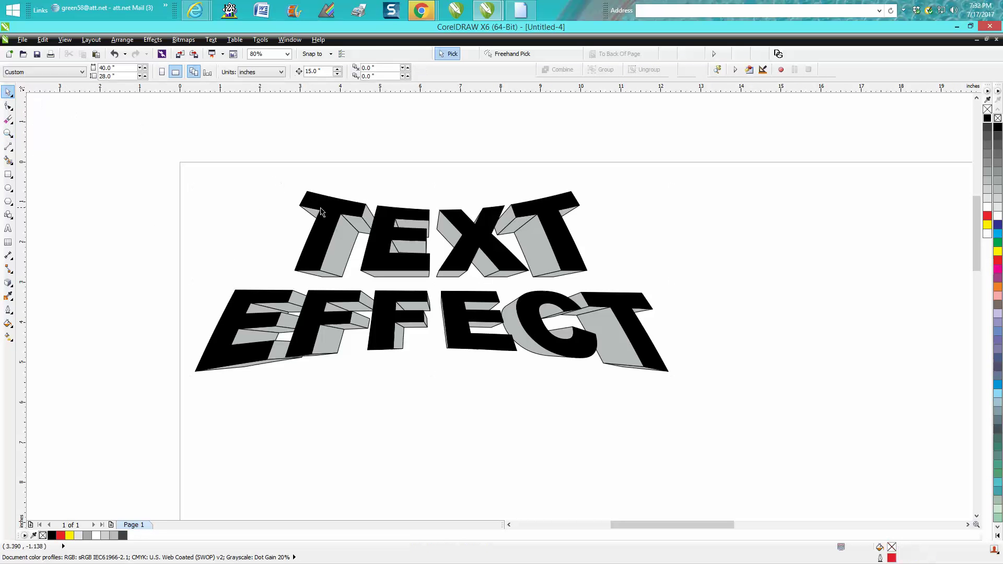
left_click(328, 208)
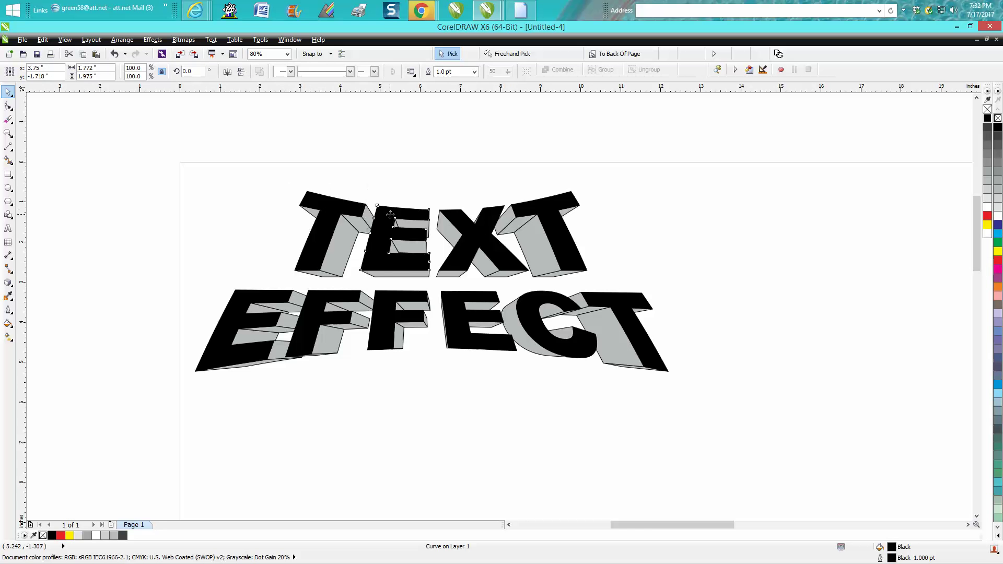
left_click(483, 232)
left_click(549, 232)
left_click(625, 320)
left_click(537, 330)
left_click(388, 319)
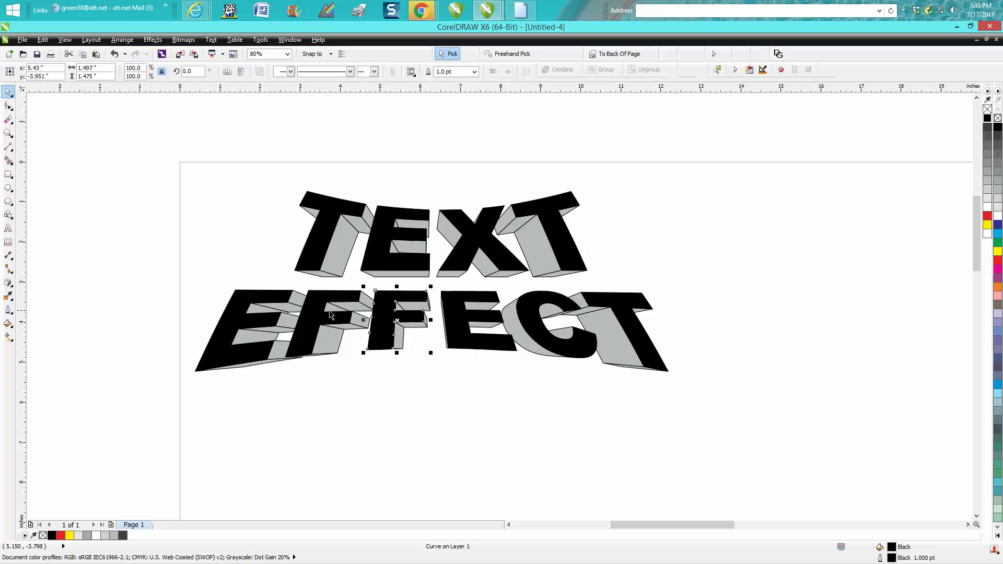
left_click(243, 313)
Step: Add the remaining black faces to the selection and nudge all ten 15 inches left off the page
left_click(320, 315, "shift")
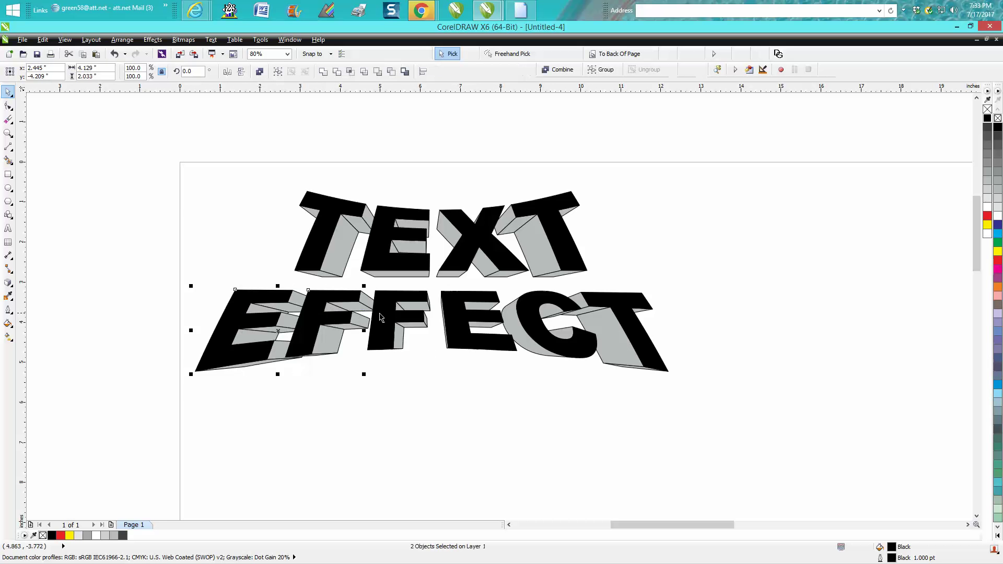
left_click(381, 317, "shift")
left_click(484, 318, "shift")
left_click(529, 324, "shift")
left_click(627, 326, "shift")
left_click(560, 250, "shift")
left_click(327, 232, "shift")
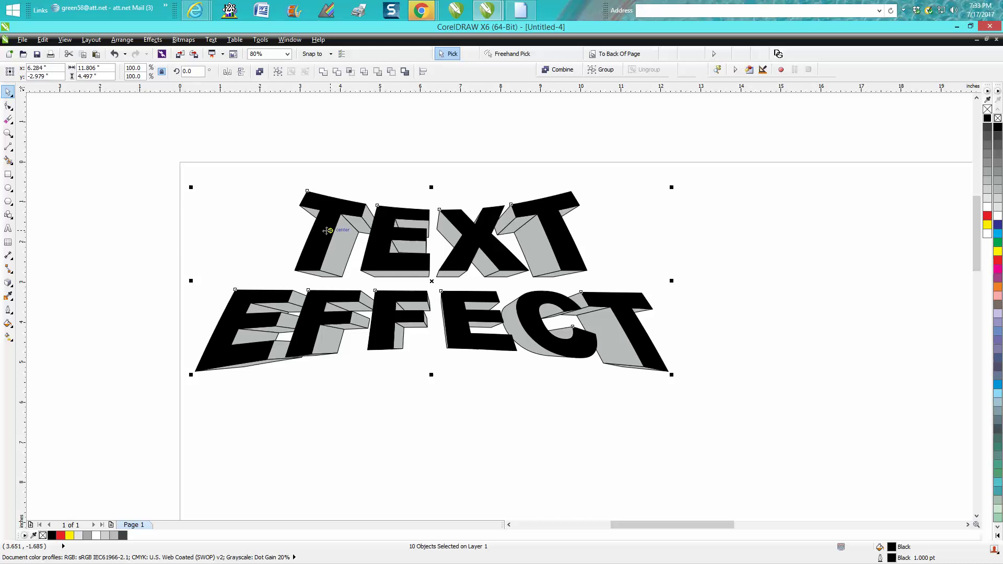
key("Left")
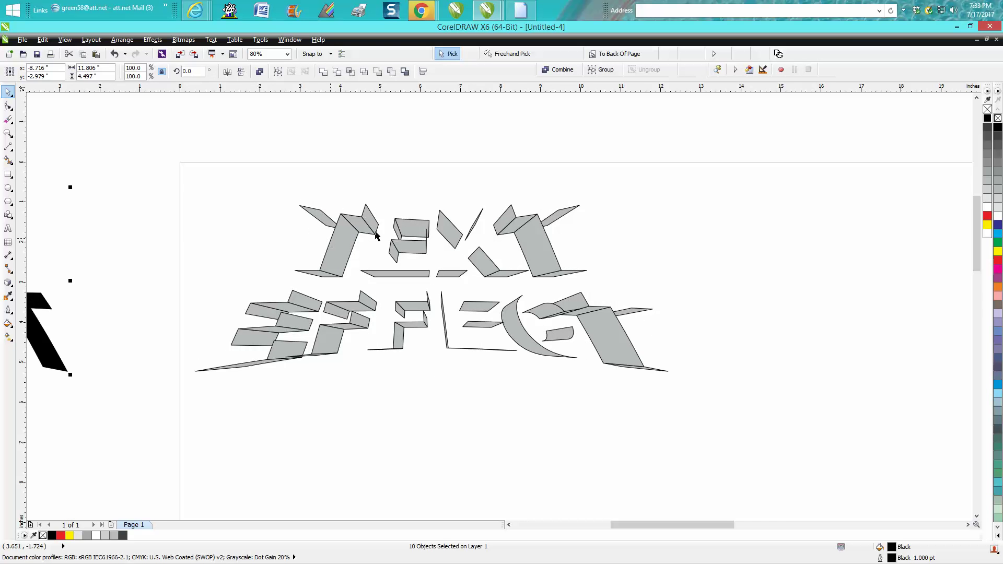
scroll(415, 243, "down", 2)
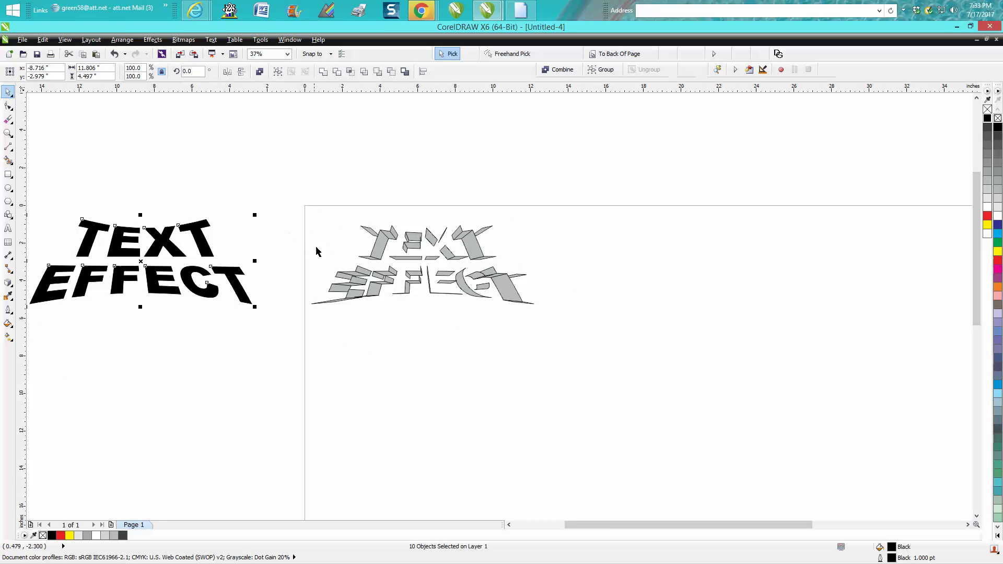
Step: Zoom in, select all the gray extrusion sides and move them up off the page
left_click(7, 133)
left_click_drag(296, 203, 601, 350)
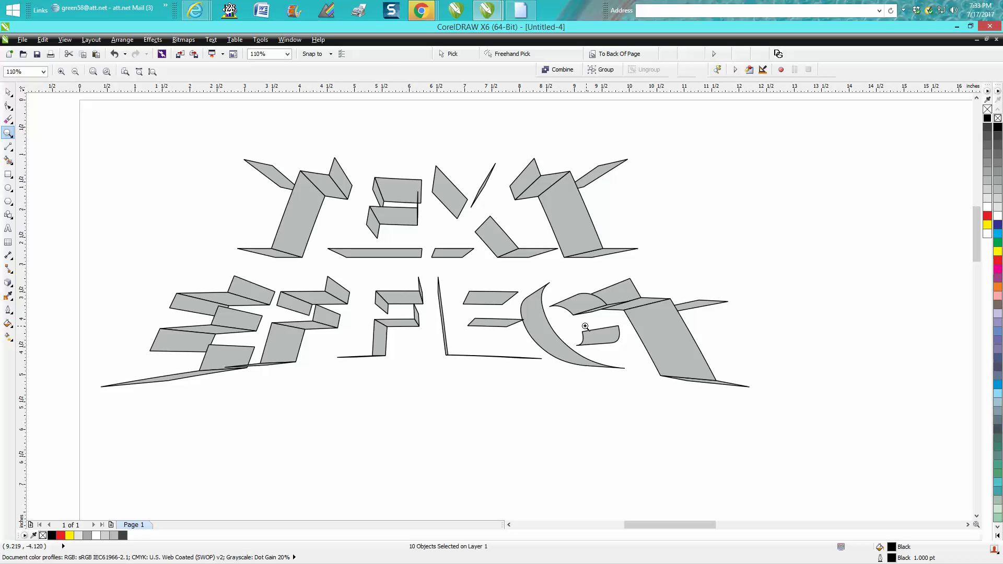
scroll(581, 324, "down", 3)
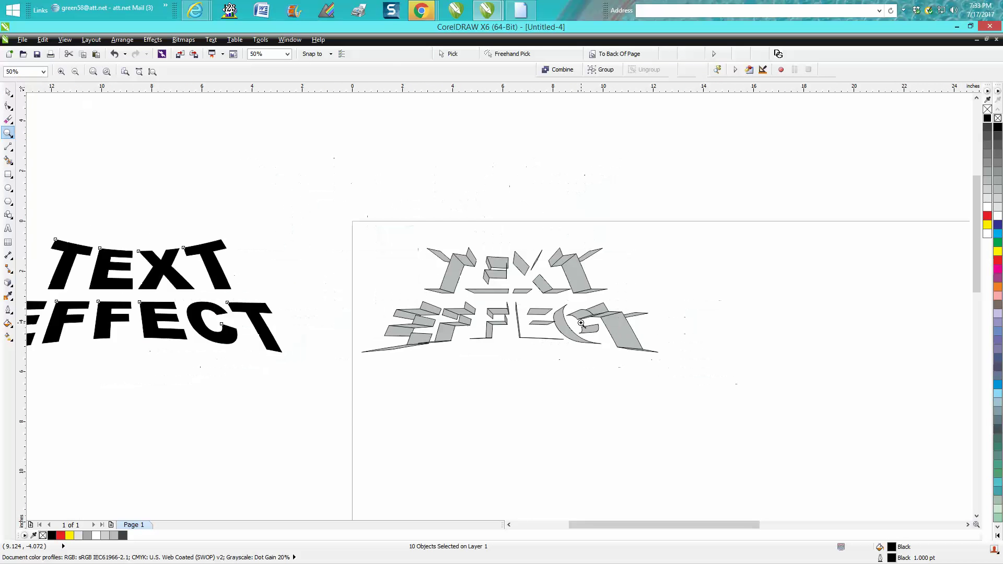
left_click(8, 92)
left_click_drag(319, 214, 693, 401)
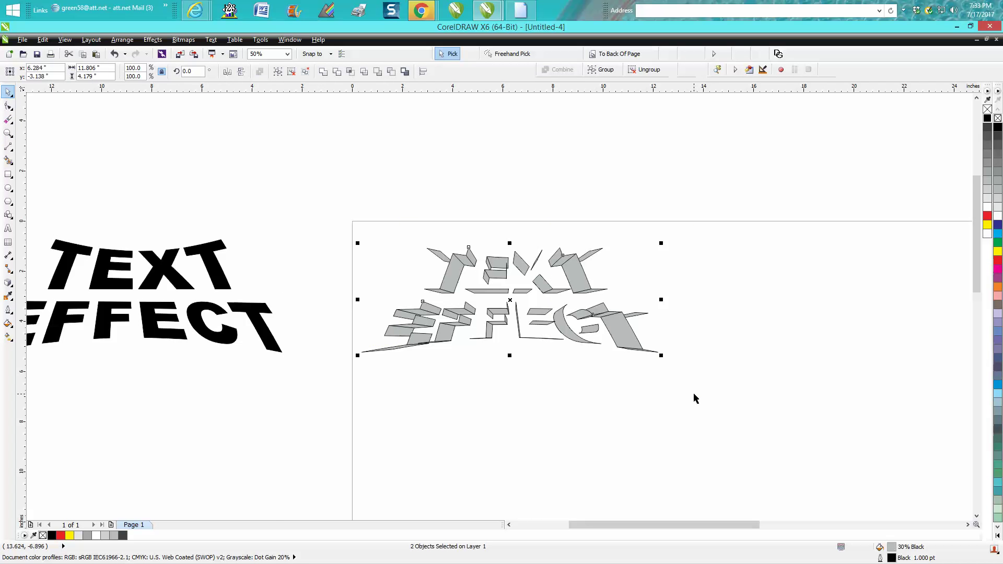
key("Delete")
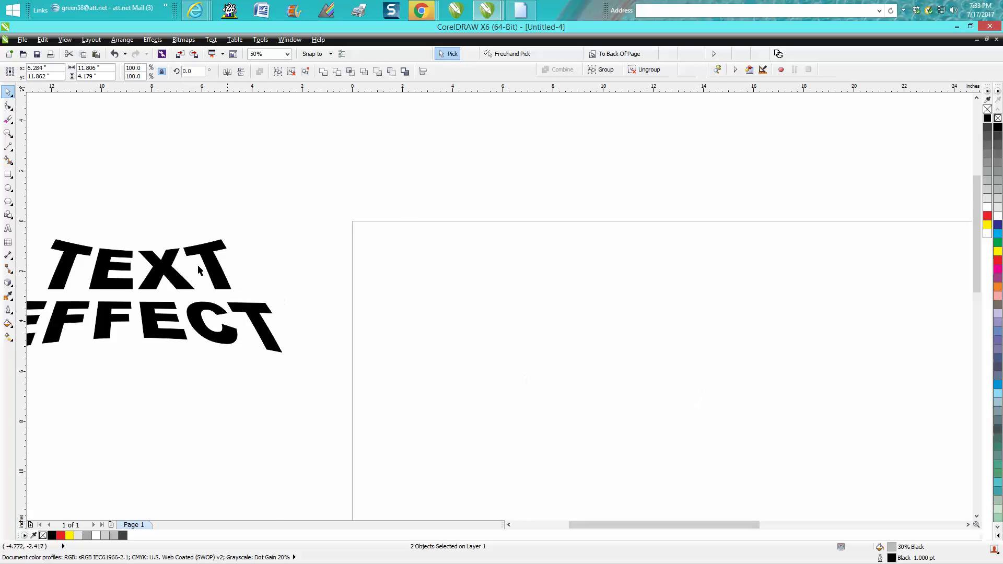
Step: Select the ten black letter faces and move them 15 inches right back onto the page
scroll(196, 243, "down", 1)
left_click_drag(233, 304, 272, 325)
key("Right")
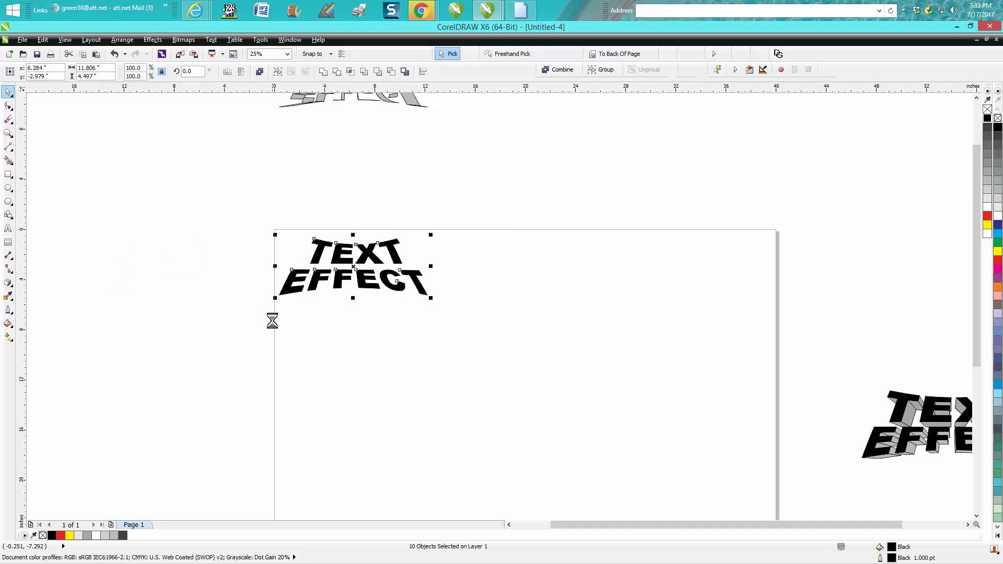
left_click(8, 133)
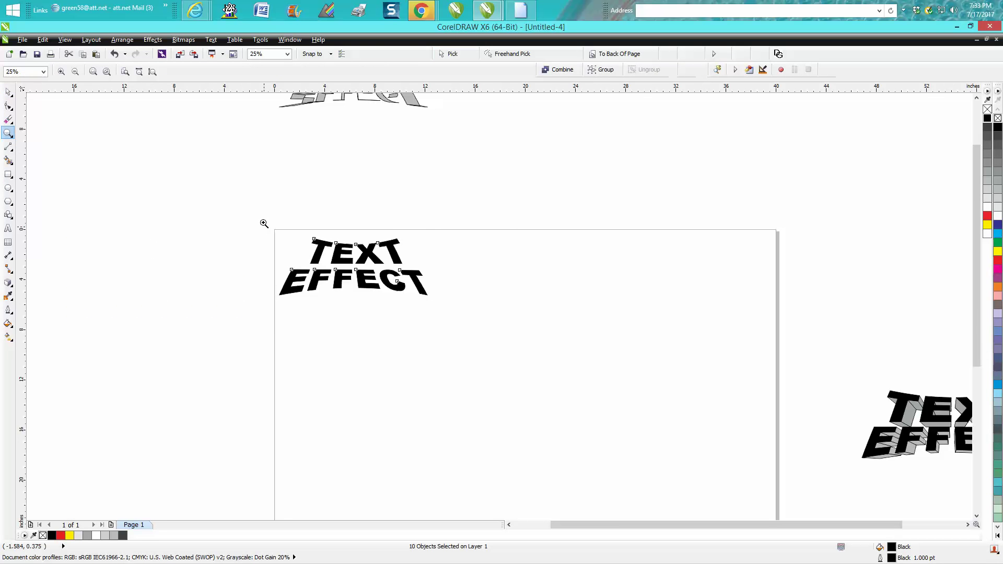
left_click_drag(262, 213, 480, 331)
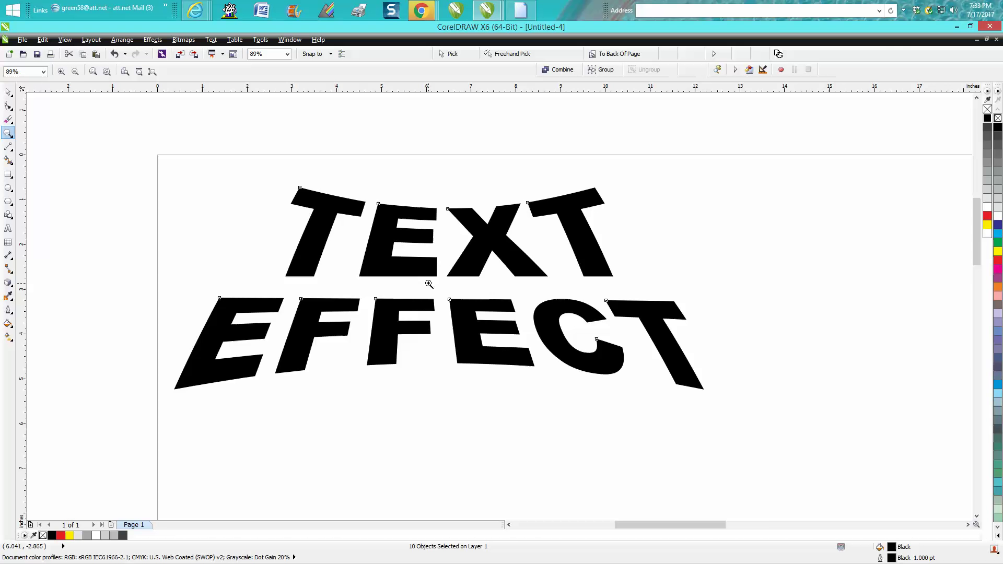
right_click(484, 258)
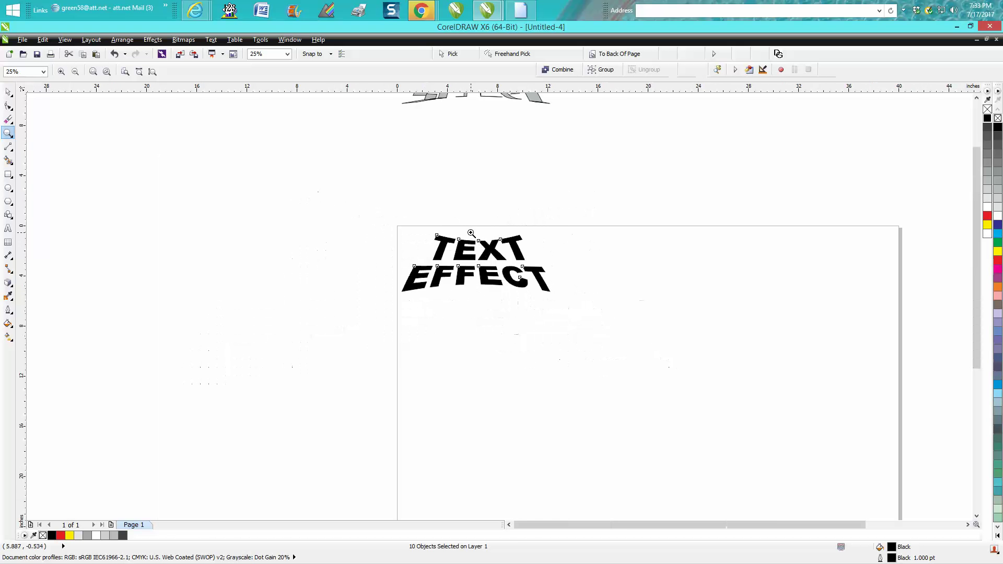
Step: Select the gray sides above the page and move them down onto the black faces
left_click(8, 92)
scroll(486, 226, "down", 1)
left_click_drag(438, 118, 541, 204)
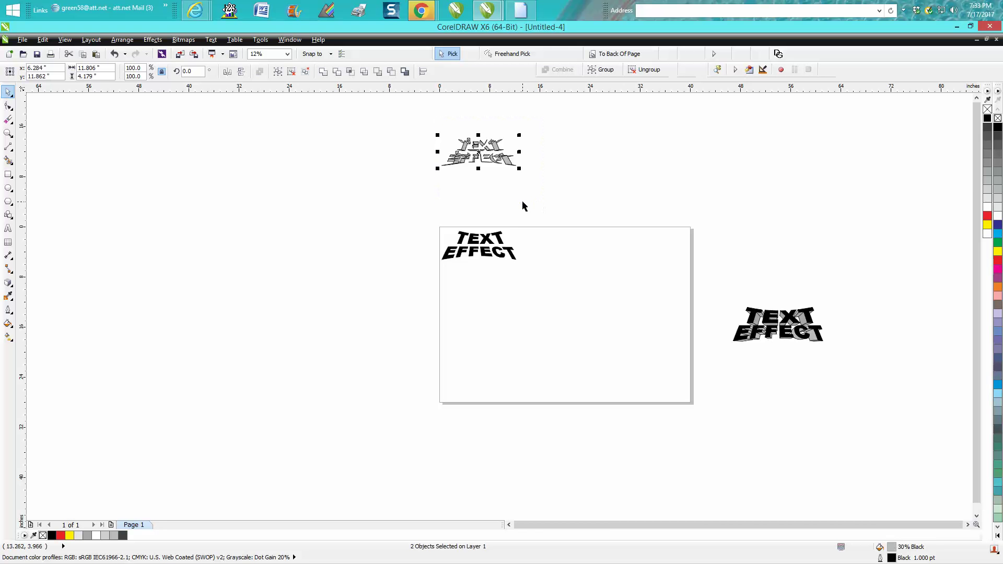
key("t")
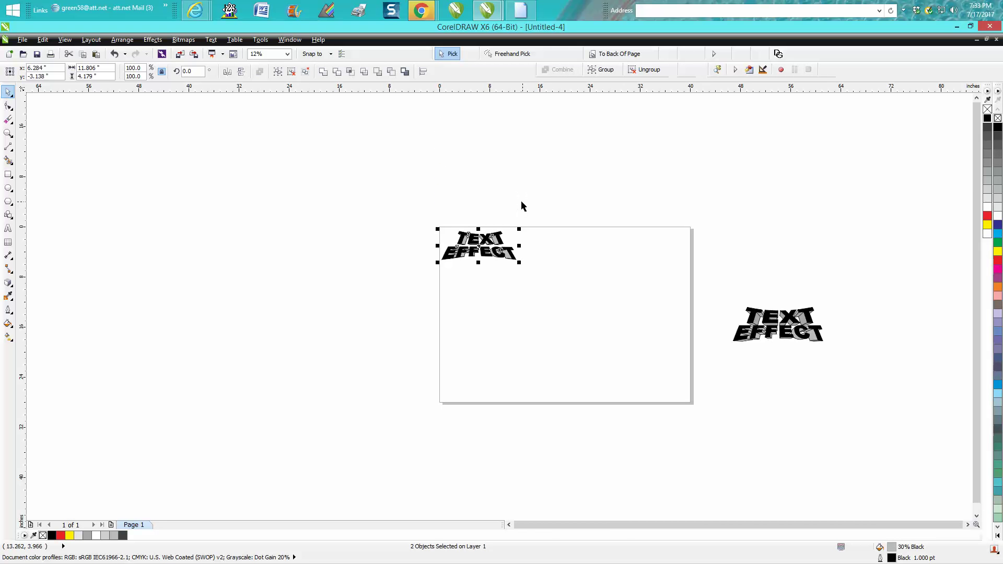
left_click(8, 133)
Step: Zoom in on the reassembled TEXT EFFECT to check the faces and sides align, then deselect everything
left_click_drag(441, 238, 603, 310)
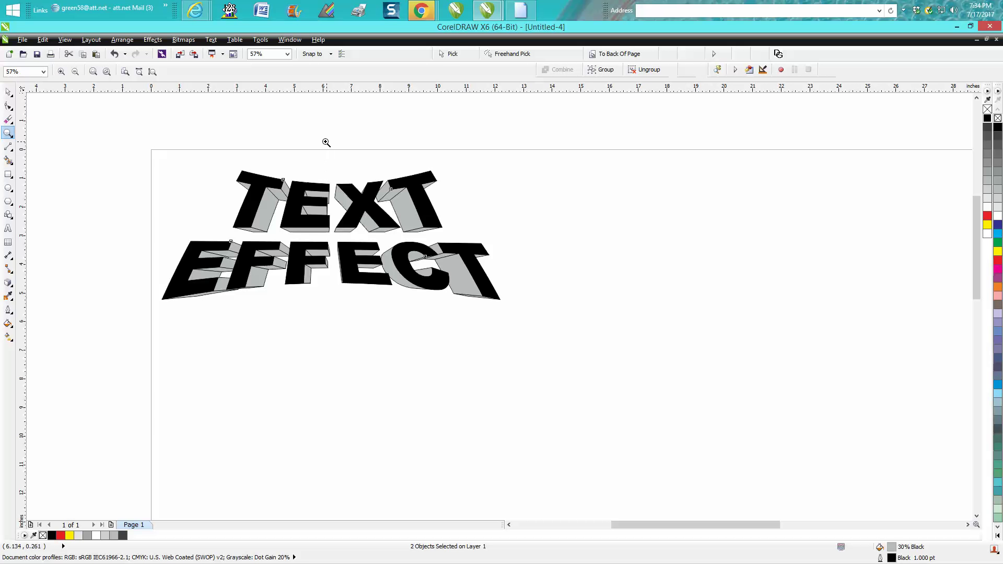
left_click(7, 92)
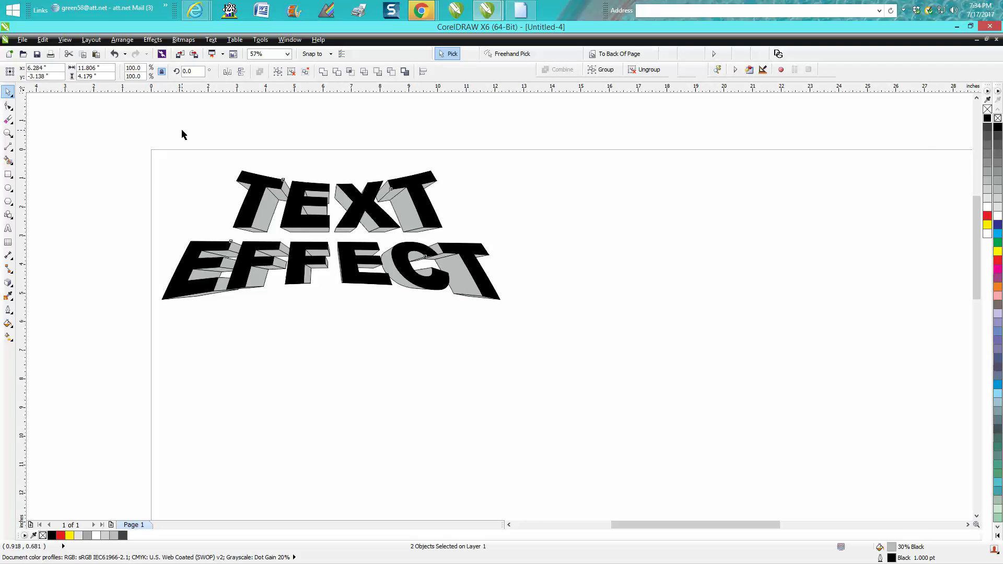
left_click(186, 132)
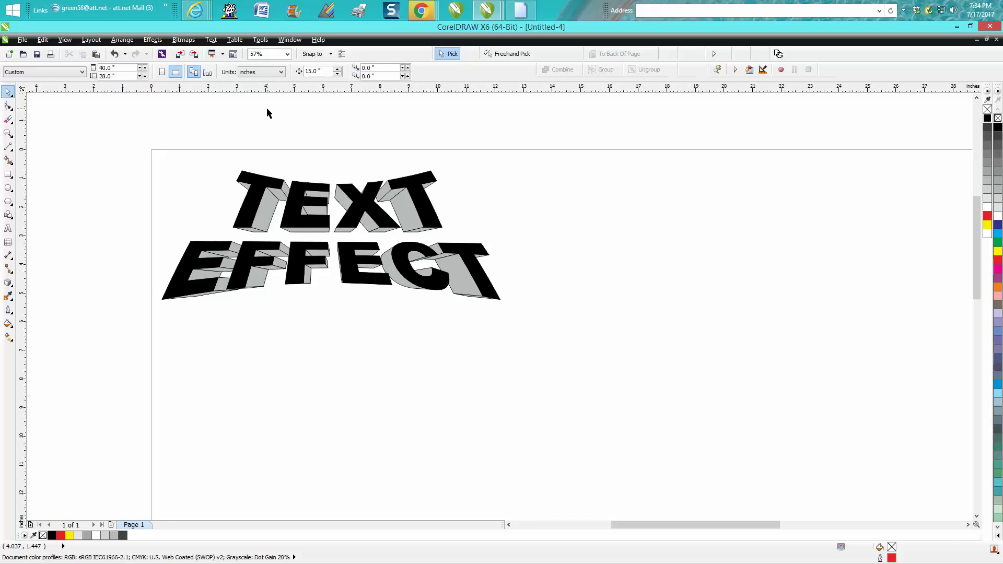